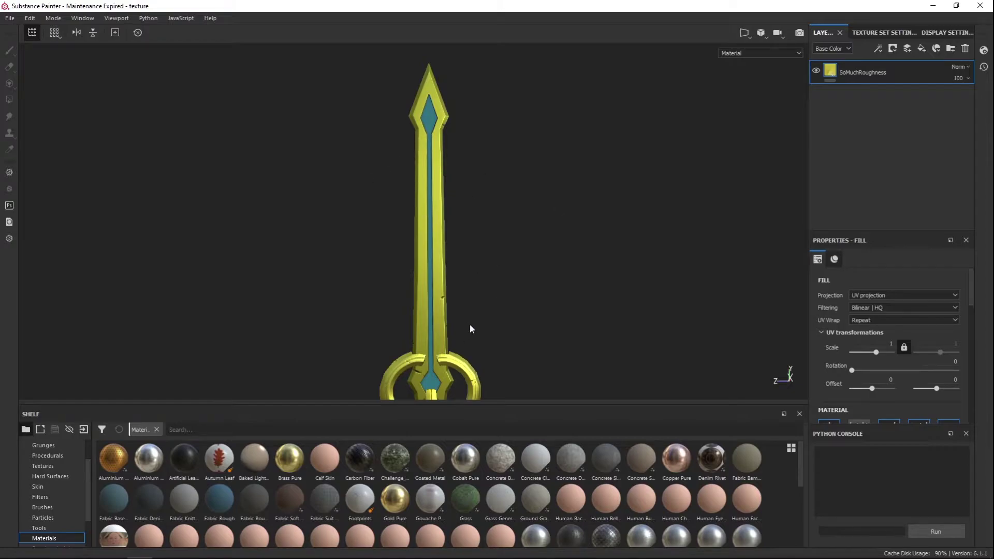
Open the texture export settings for the sword project
middle_click_drag(499, 397, 511, 316, "alt")
middle_click_drag(512, 207, 519, 320, "alt")
left_click_drag(517, 221, 520, 236, "alt")
left_click(12, 19)
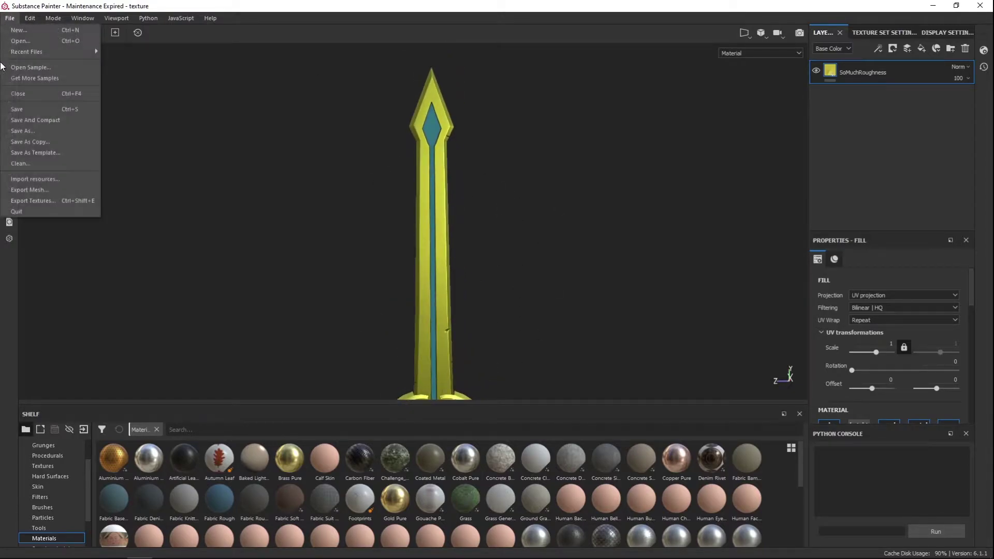
left_click(40, 200)
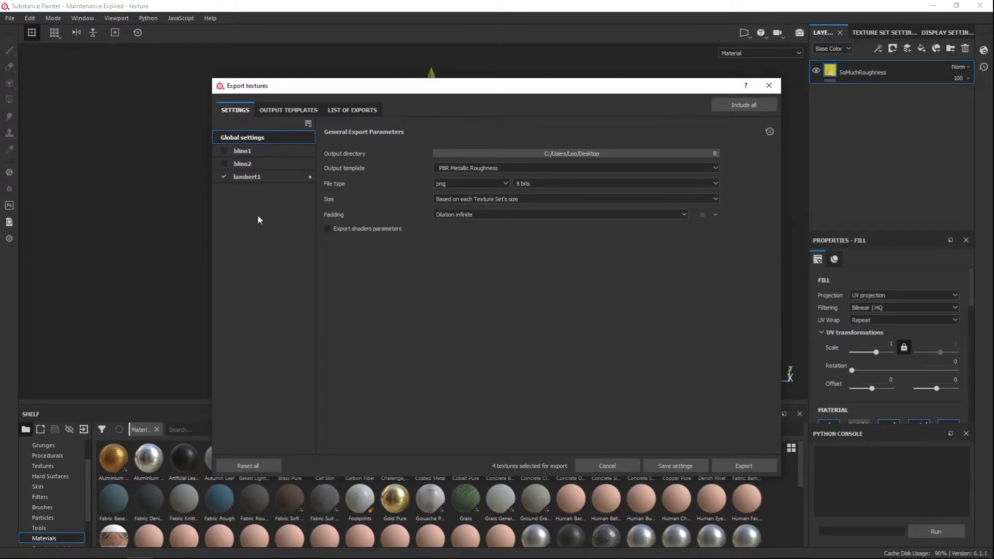
left_click_drag(480, 90, 491, 62)
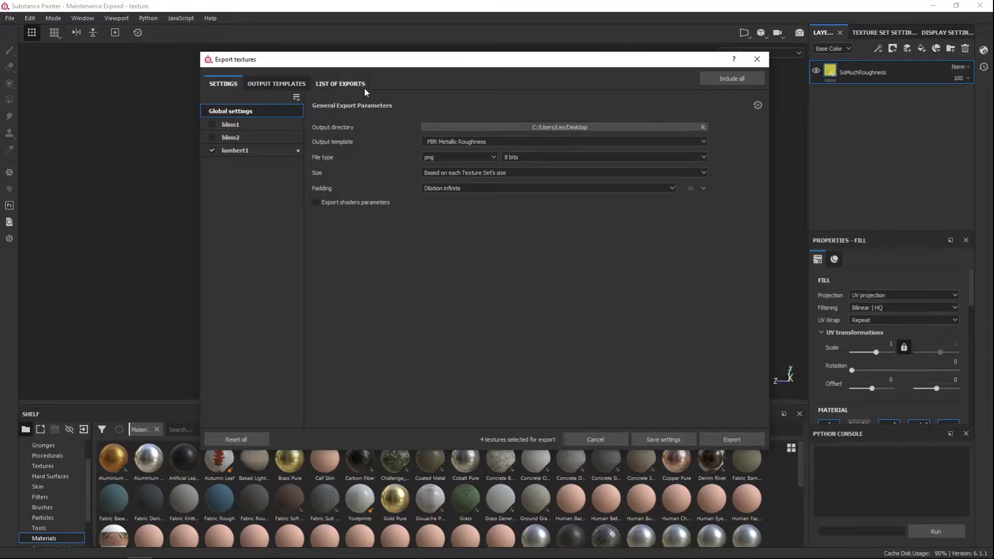
Compare the output maps of the Unity Universal Render Pipeline (Metallic Standard) preset and its Metallic Standard_AO variant in the export templates
left_click(340, 86)
left_click(277, 84)
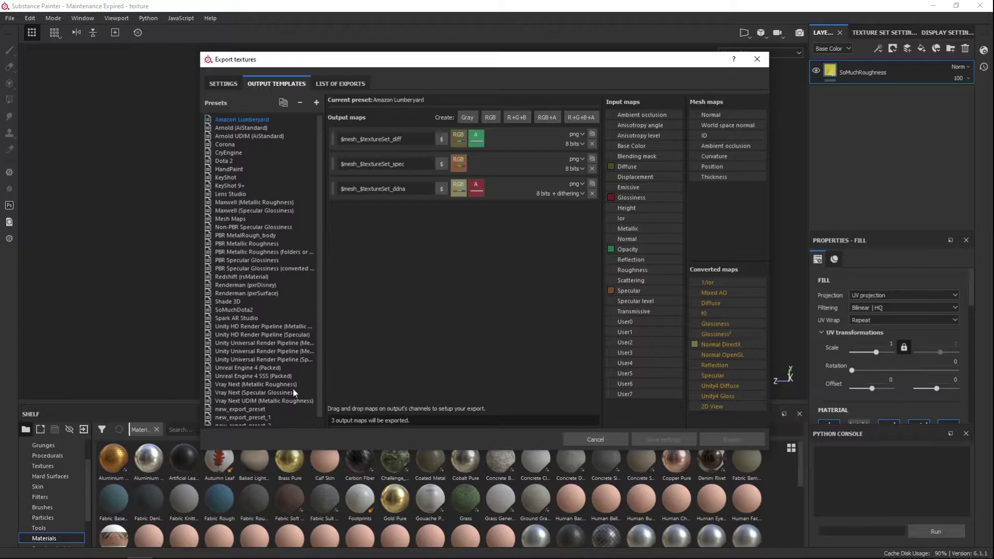
left_click_drag(324, 353, 364, 353)
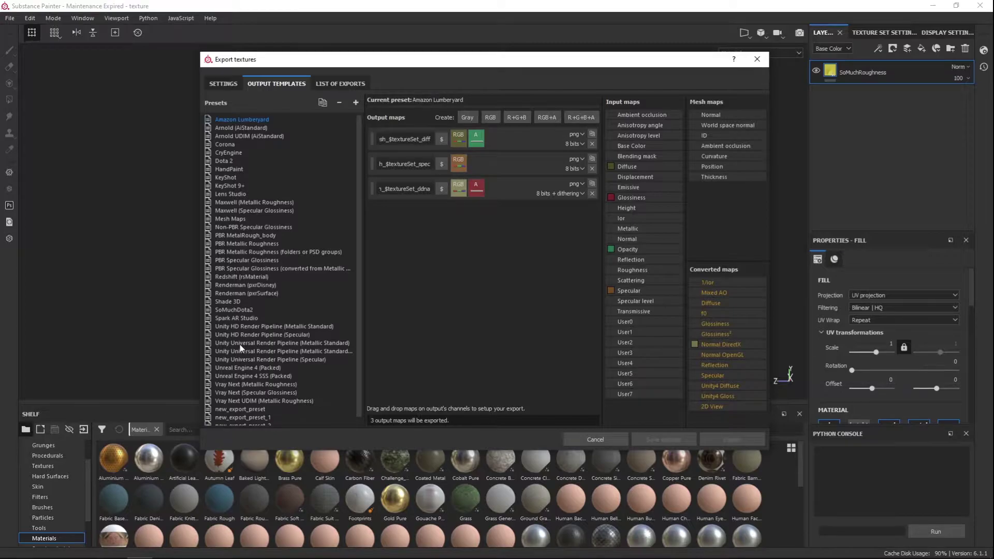
left_click(310, 343)
mouse_move(498, 65)
left_mouse_down()
mouse_move(437, 182)
mouse_move(510, 67)
left_mouse_up()
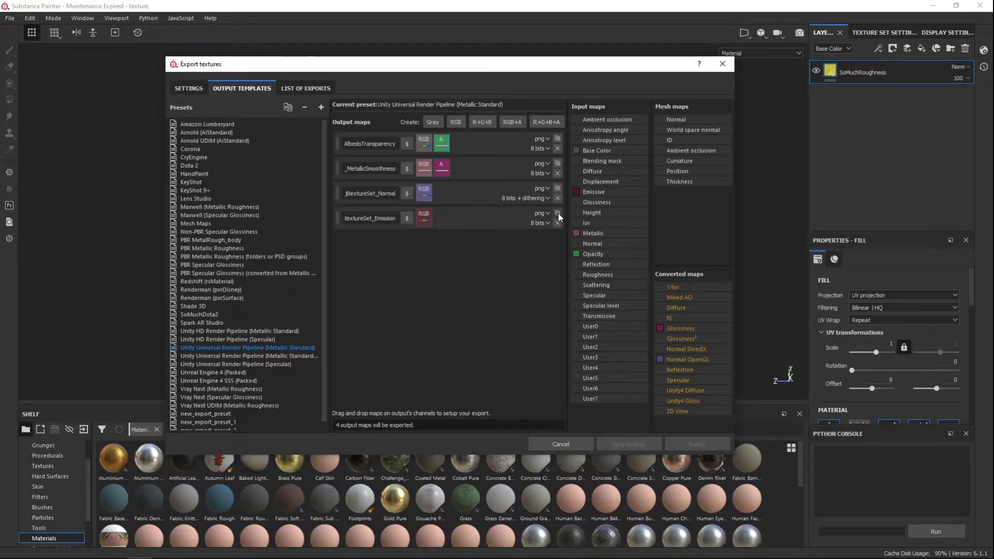
left_click(297, 355)
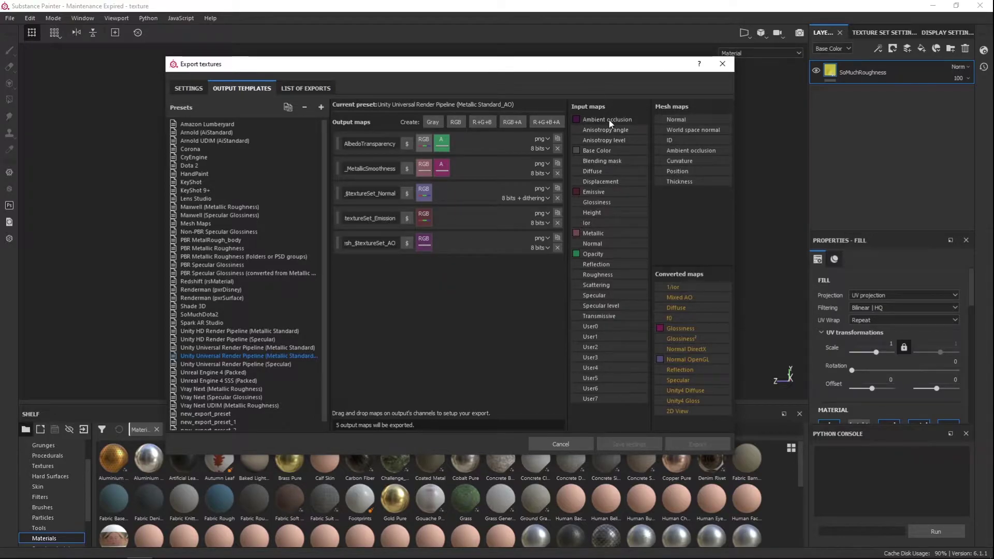
left_click(289, 349)
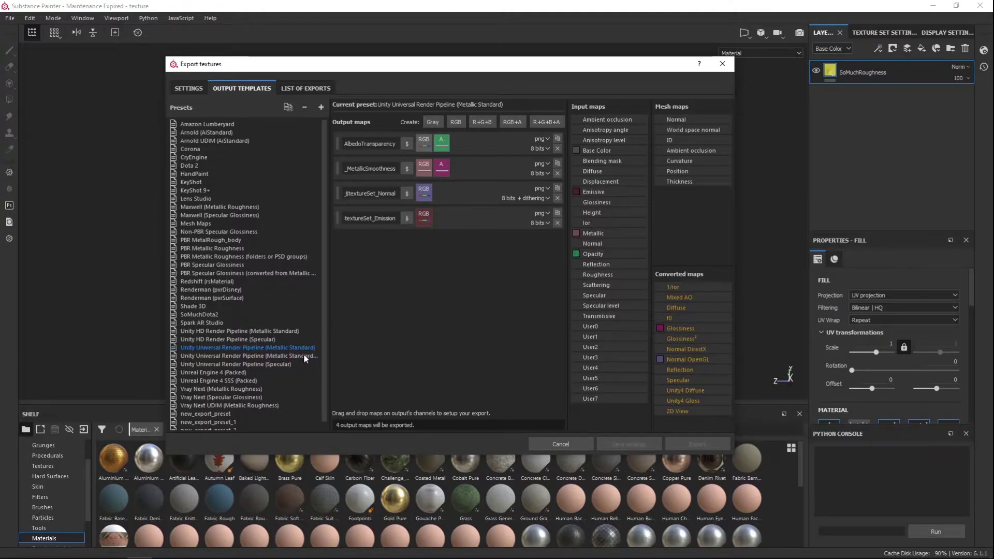
Try to assign the Ambient occlusion map to the Emission output of the Metallic Standard preset, and return to the Metallic Standard_AO preset
left_click_drag(597, 120, 423, 216)
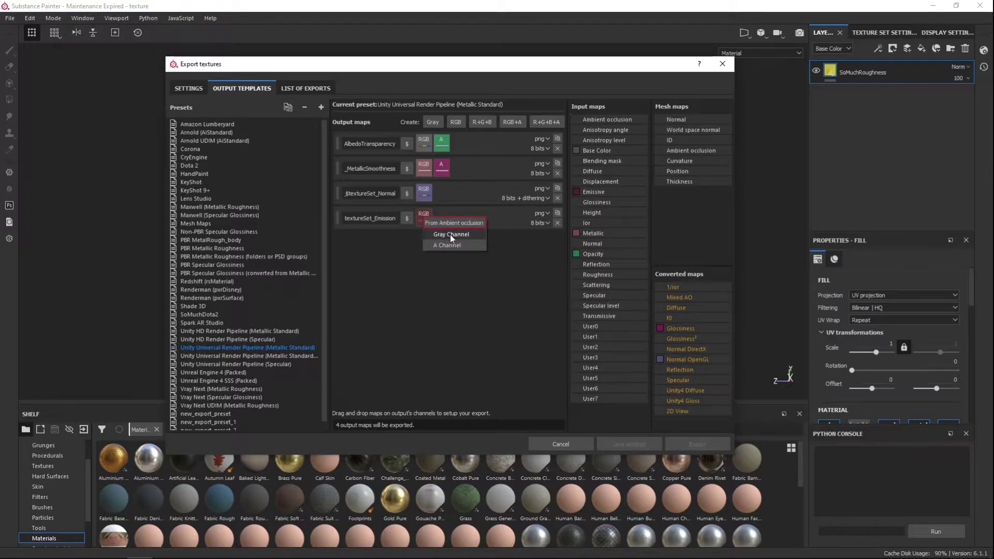
left_click(451, 245)
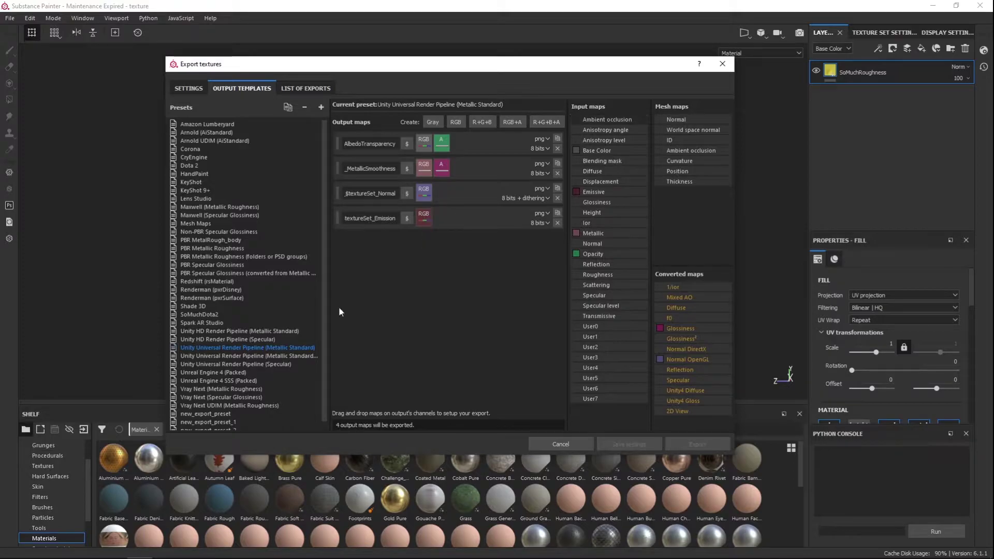
left_click(305, 356)
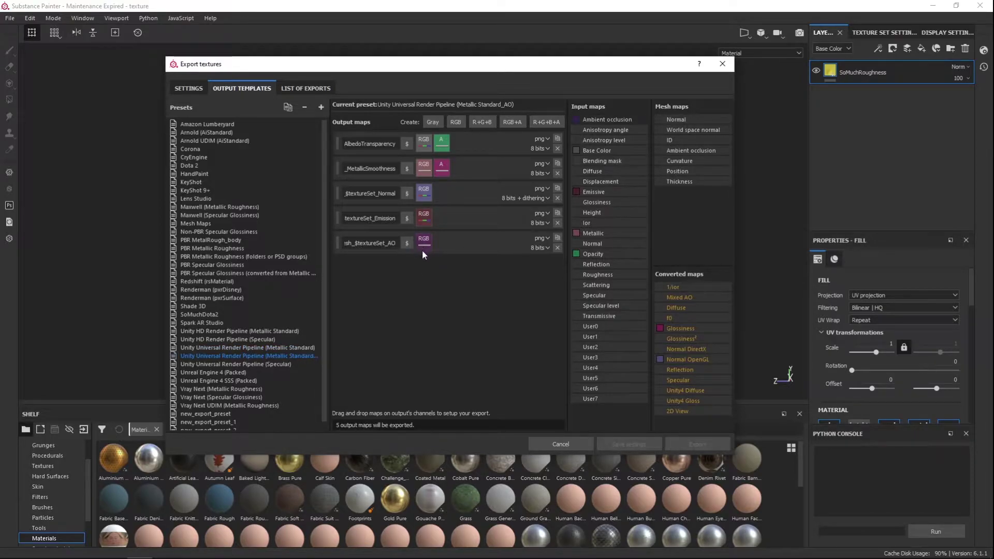
Set the lambert1 texture set's output template to Unity Universal Render Pipeline (Metallic Standard_AO)
left_click(190, 88)
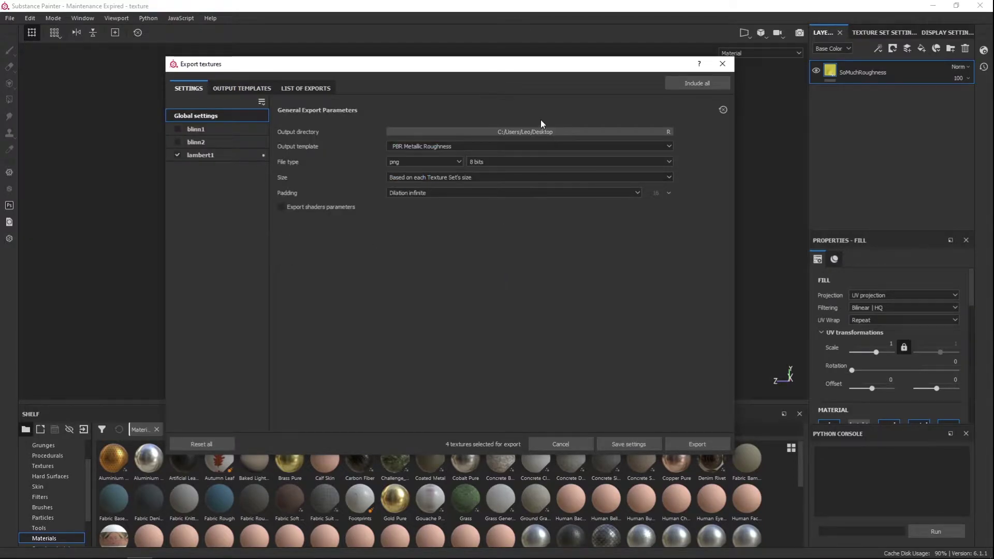
left_click(209, 157)
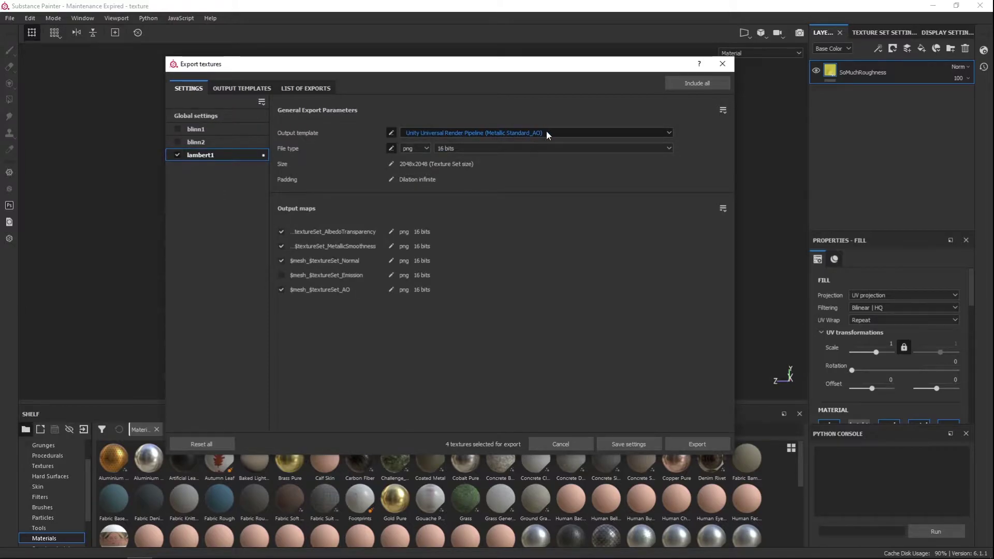
left_click(502, 133)
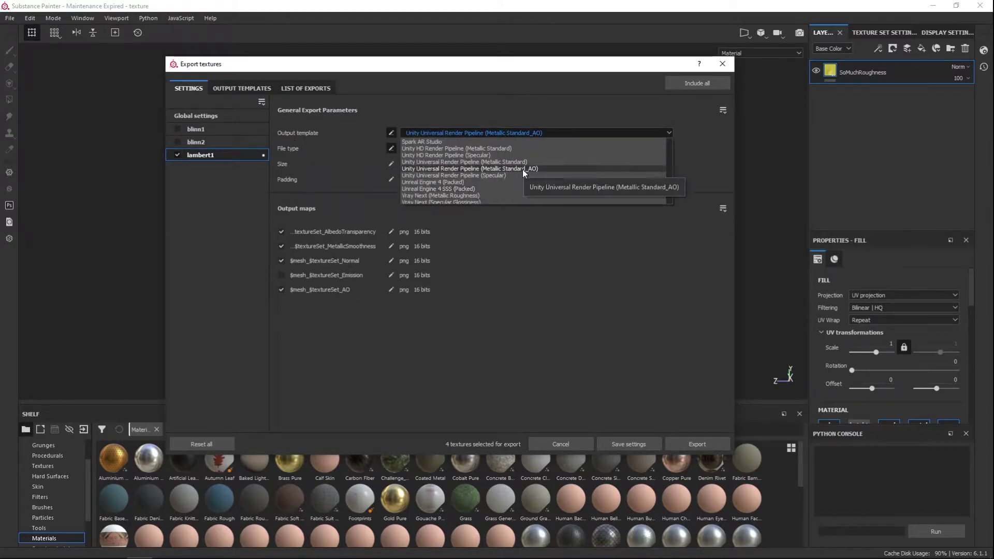
left_click(523, 169)
Choose png at 16 bits for lambert1, export its textures and close the export dialog
left_click(412, 148)
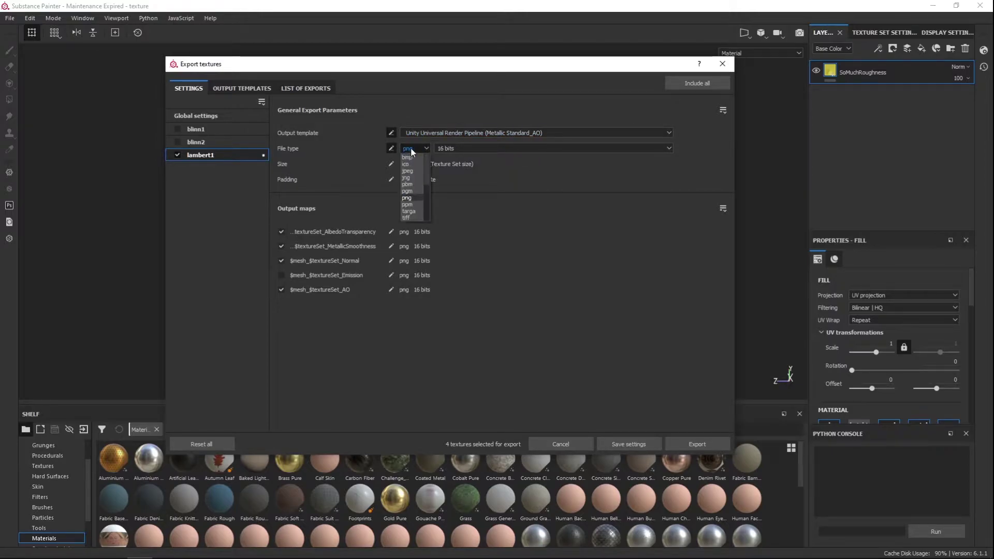
left_click(431, 188)
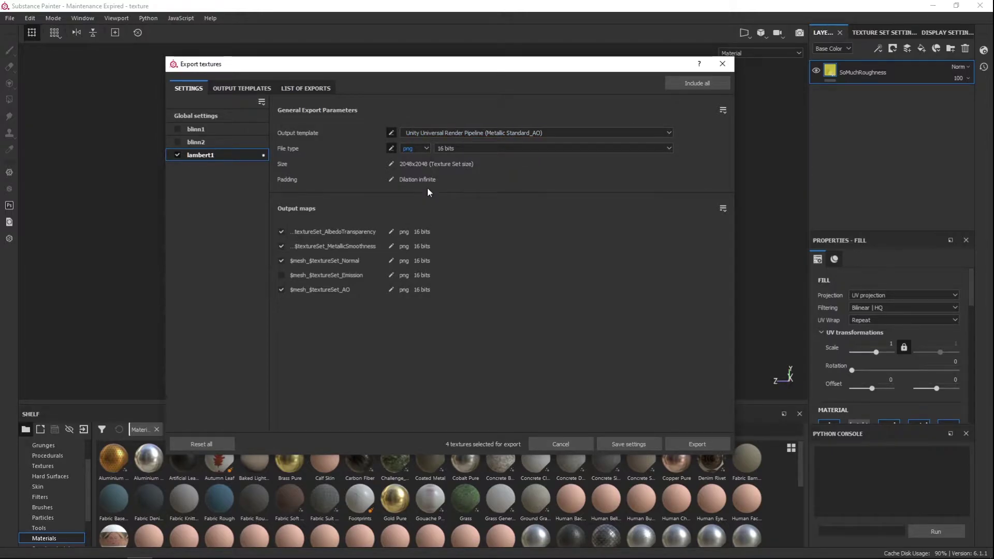
left_click(418, 151)
scroll(425, 182, "down", 3)
left_click(572, 216)
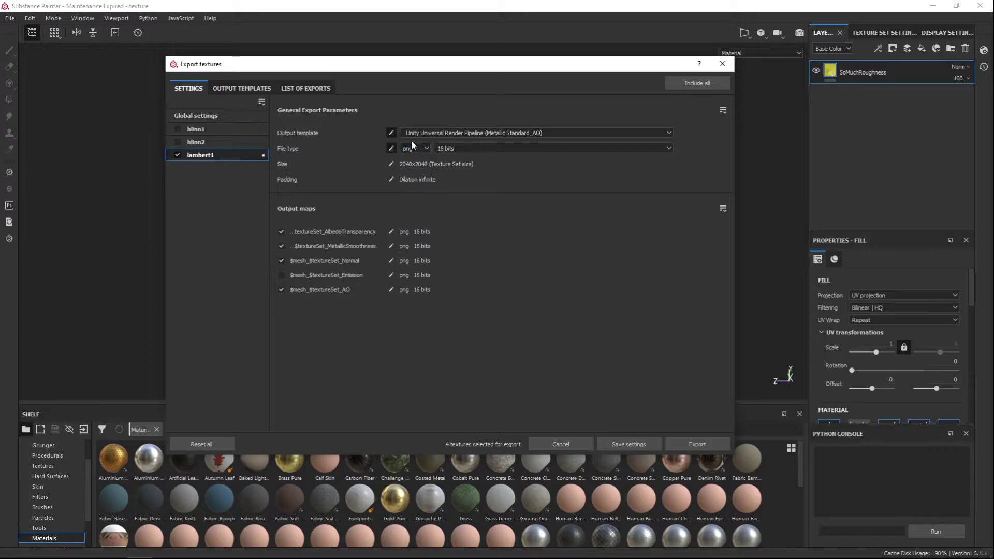
left_click(499, 148)
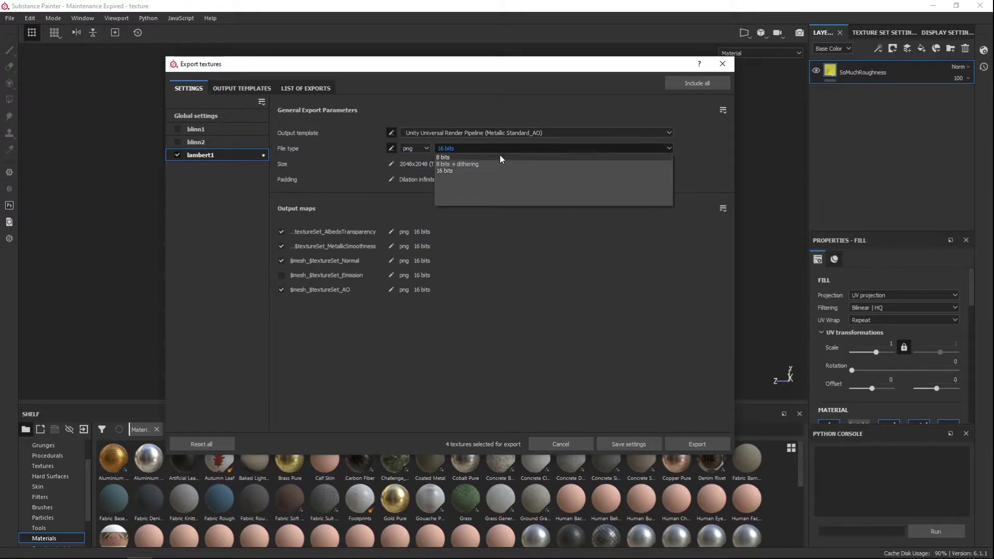
left_click(496, 172)
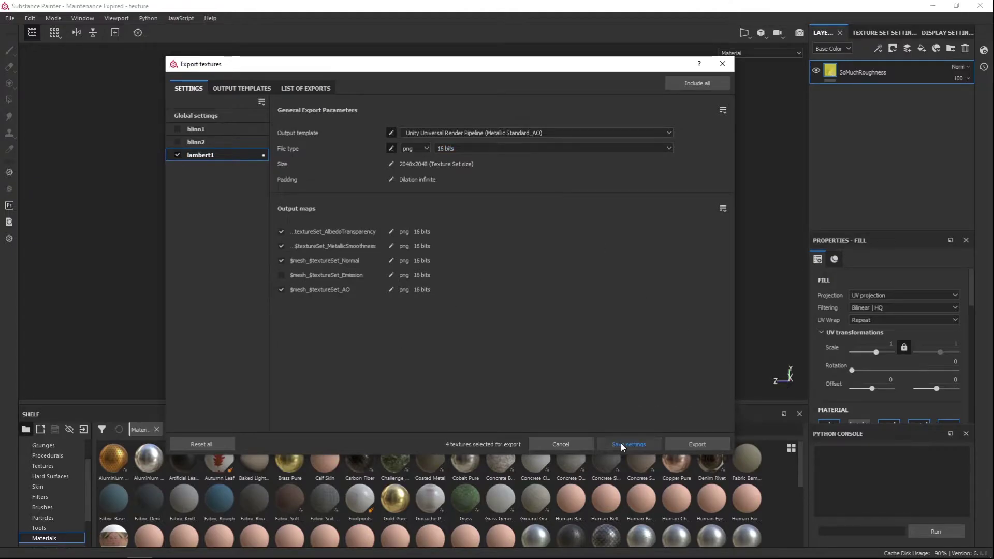
left_click(697, 443)
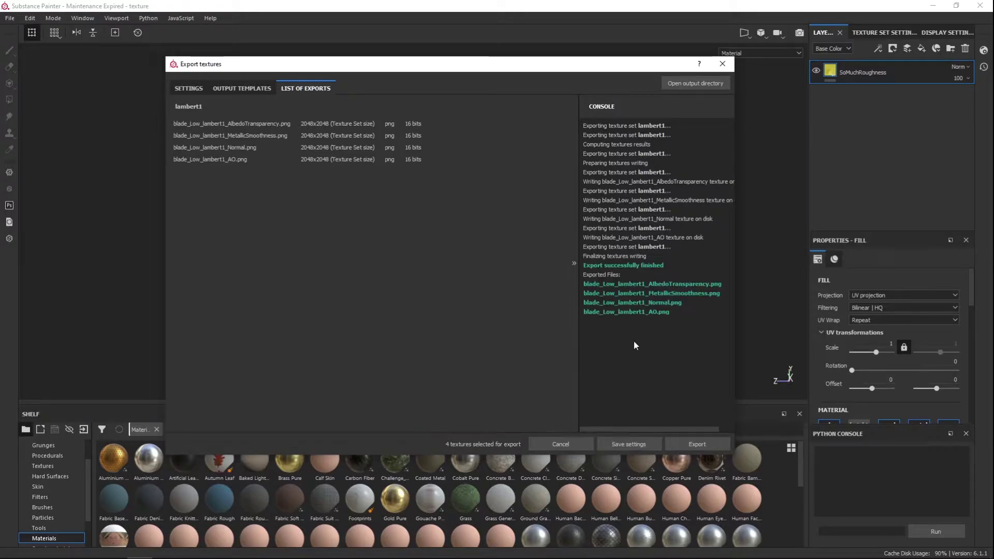
left_click(722, 64)
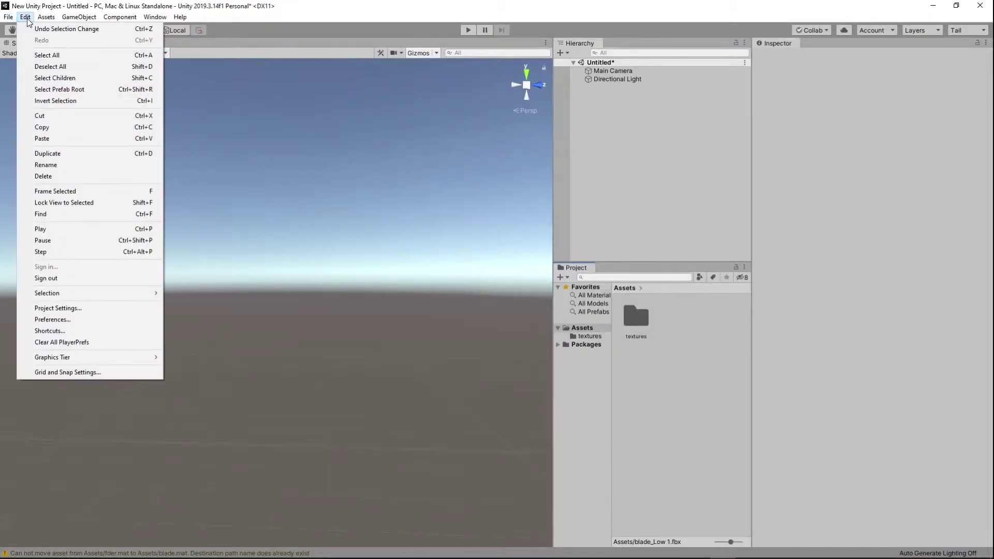
Switch to Unity and import the blade_Low FBX file from the blade folder as a new asset
left_click(25, 16)
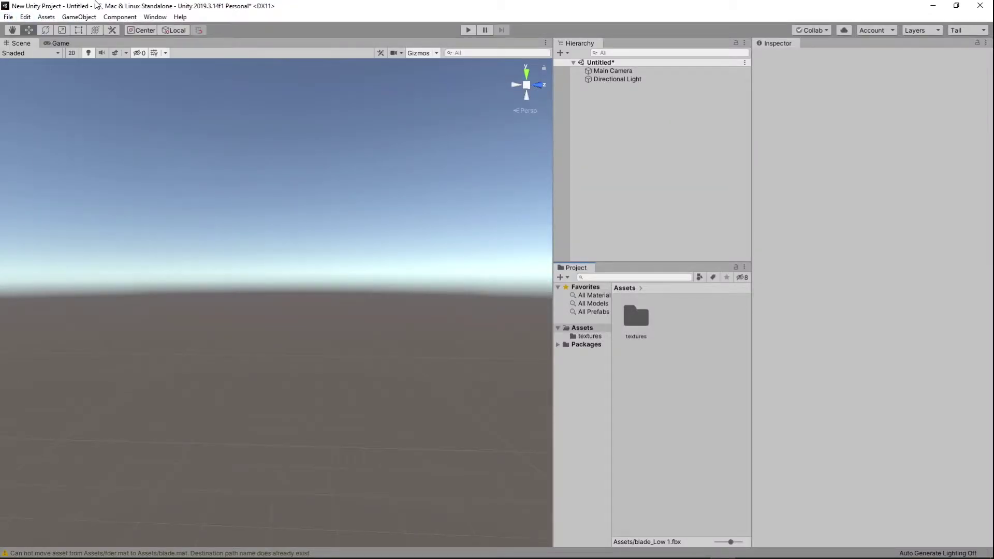
left_click(49, 18)
left_click(213, 3)
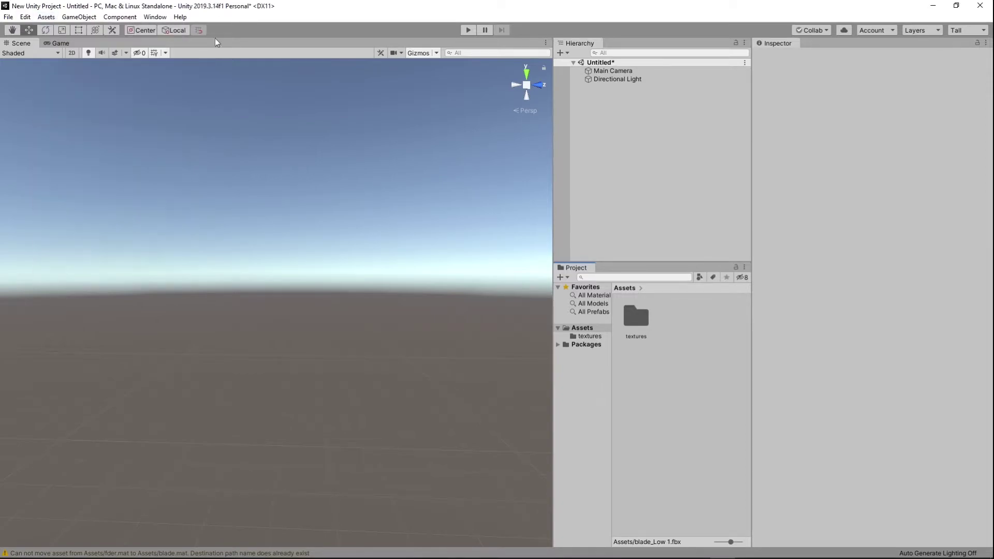
left_click(47, 17)
left_click(78, 17)
left_click(46, 17)
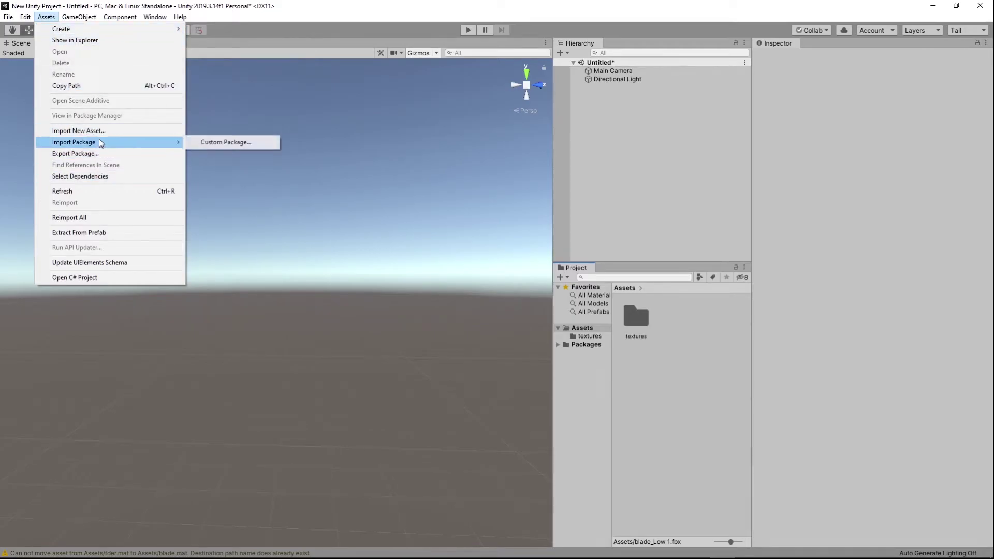
left_click(98, 130)
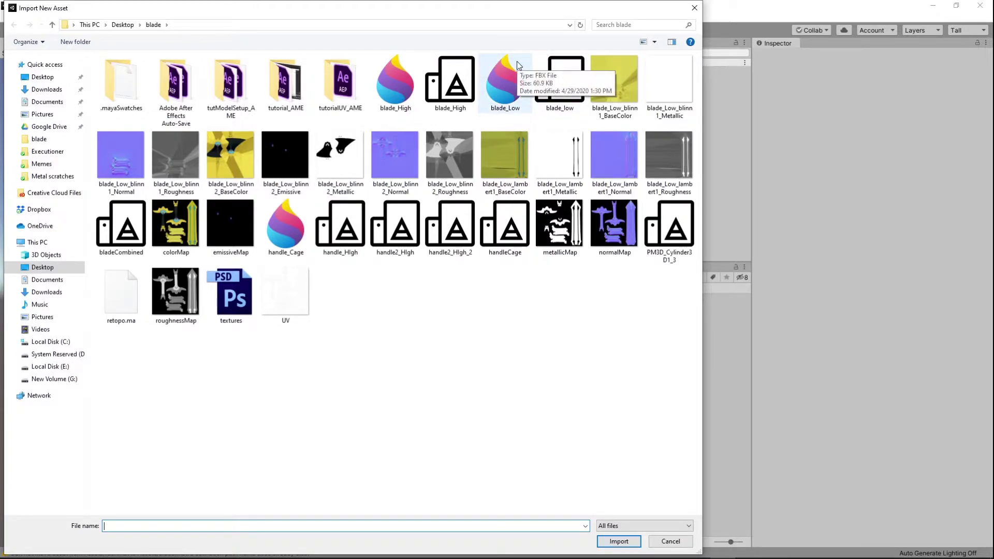
left_click(522, 102)
double_click(509, 97)
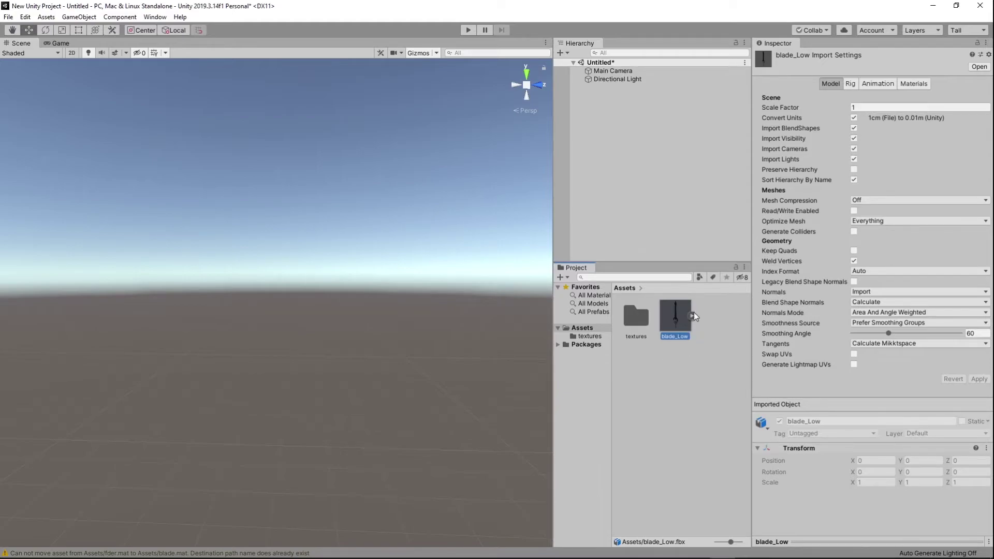
Examine the parts inside the blade_Low asset and add the model to the scene hierarchy
left_click(692, 317)
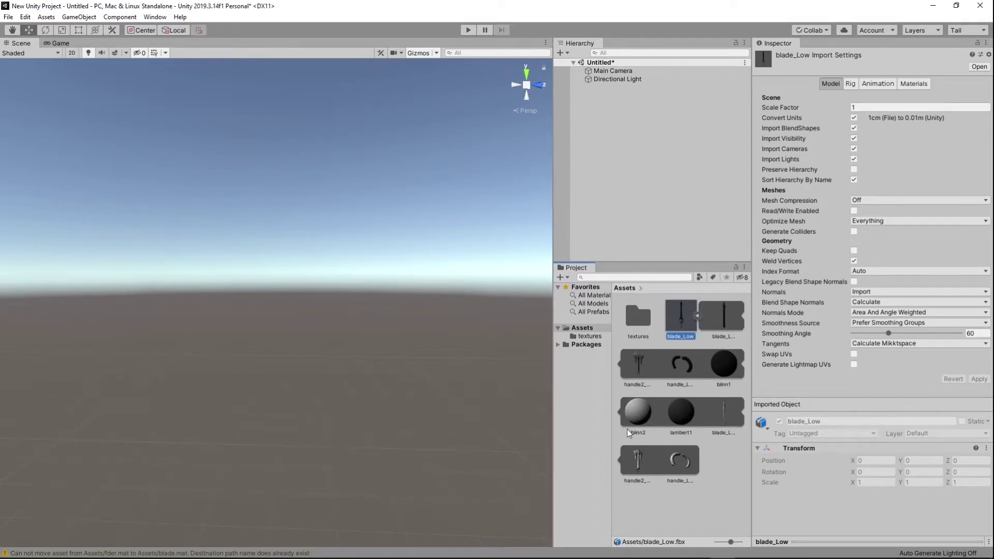
left_click(695, 316)
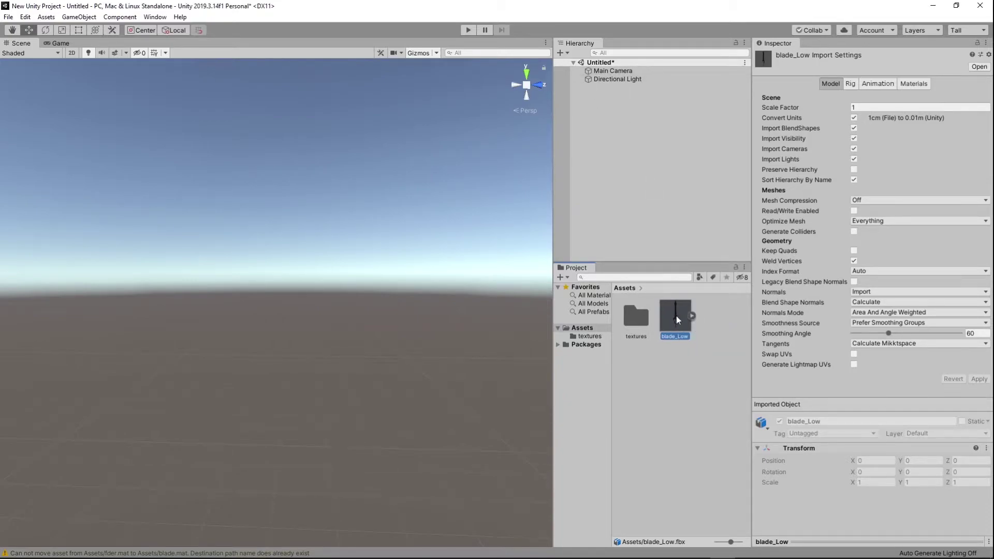
left_click_drag(676, 315, 630, 180)
left_click(579, 88)
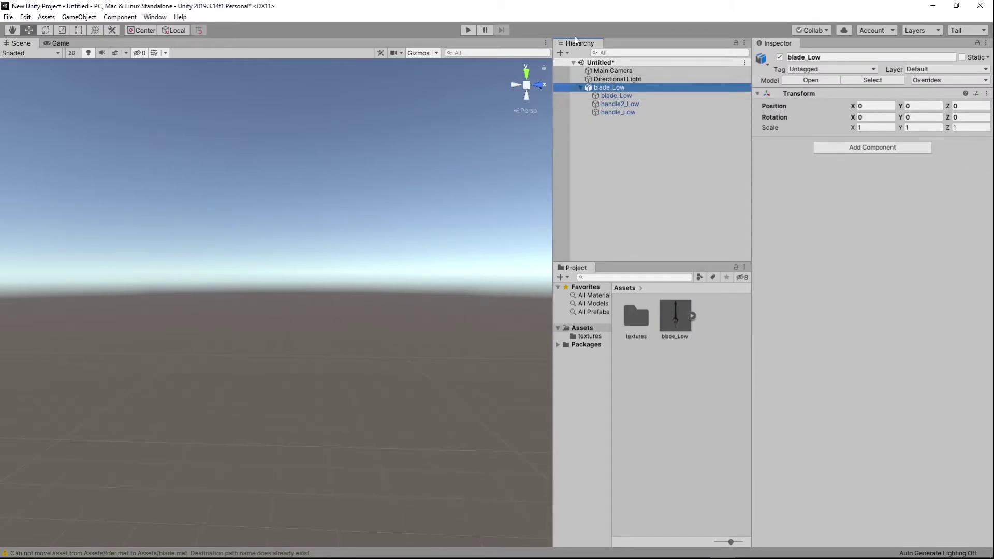
left_click(616, 96)
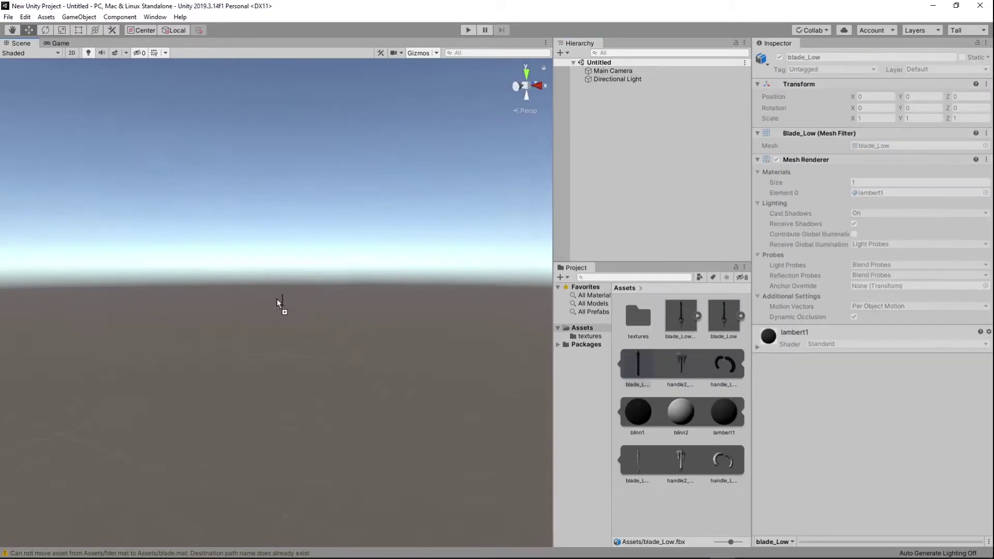
Place the blade_Low model in the scene, collapse its asset contents and frame the whole sword in the view
left_click(244, 328)
key("q")
key("w")
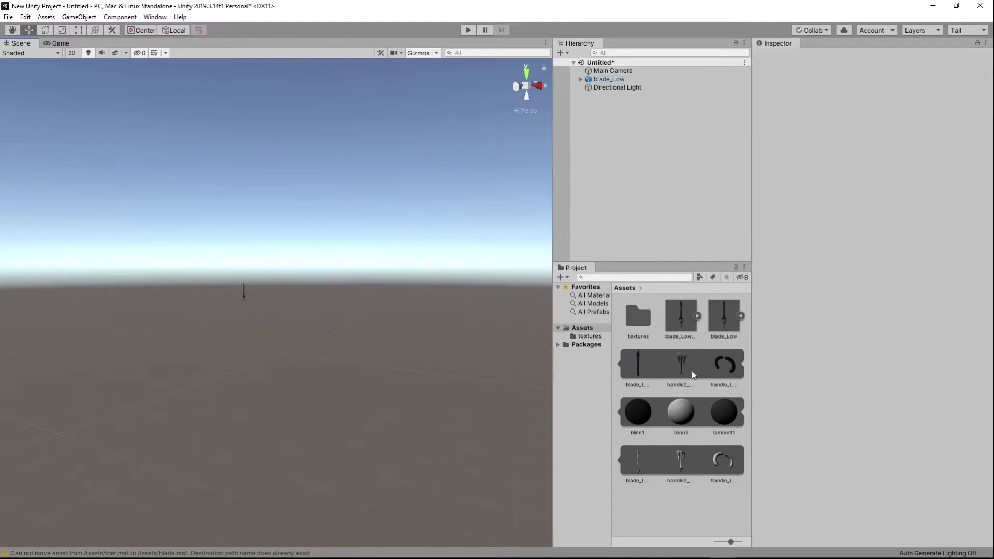
left_click(739, 317)
left_click(740, 316)
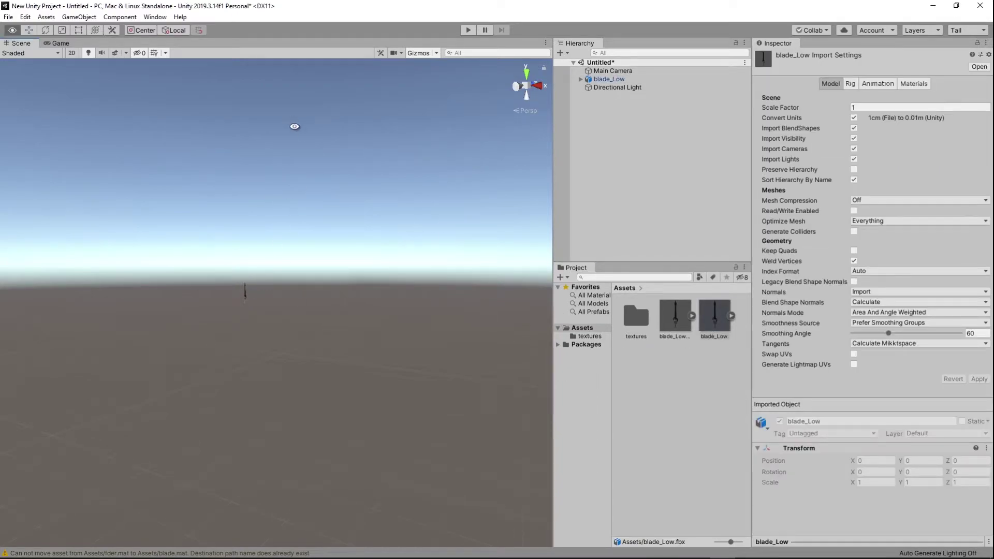
left_click(243, 290)
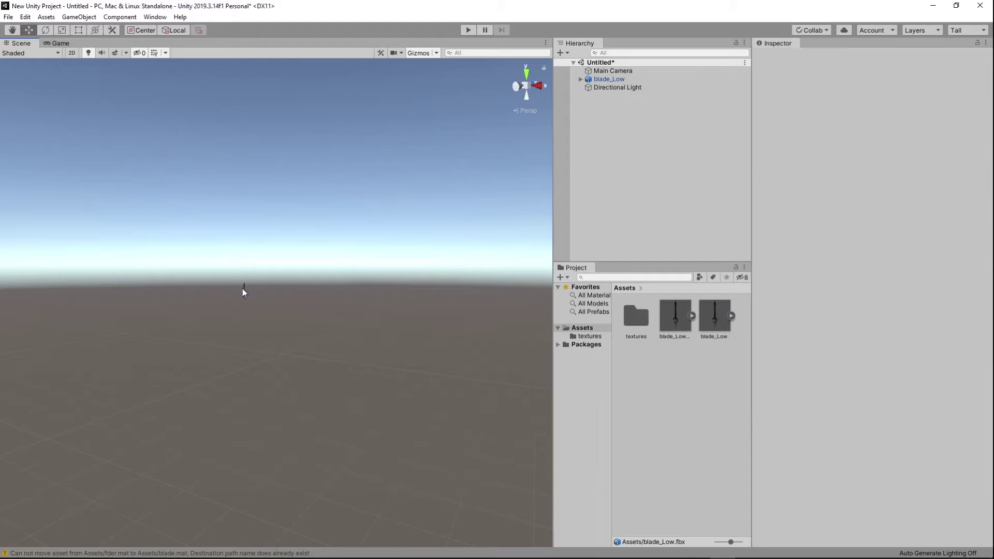
left_click(242, 288)
key("f")
left_click_drag(290, 323, 366, 297, "alt")
left_click(314, 276)
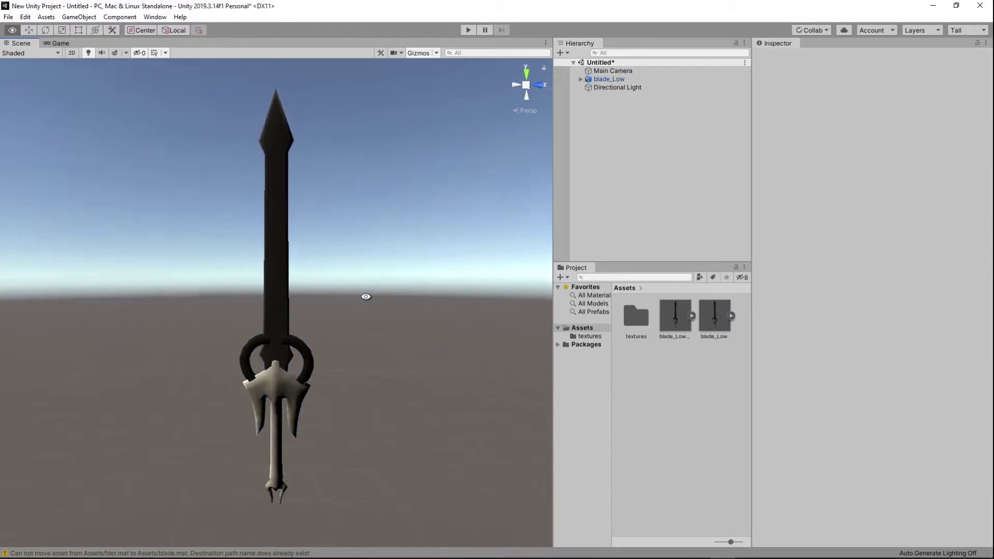
Deactivate the handle2_Low and handle_Low objects, leaving only the blade shown in the scene
left_click(312, 362)
left_click(306, 399)
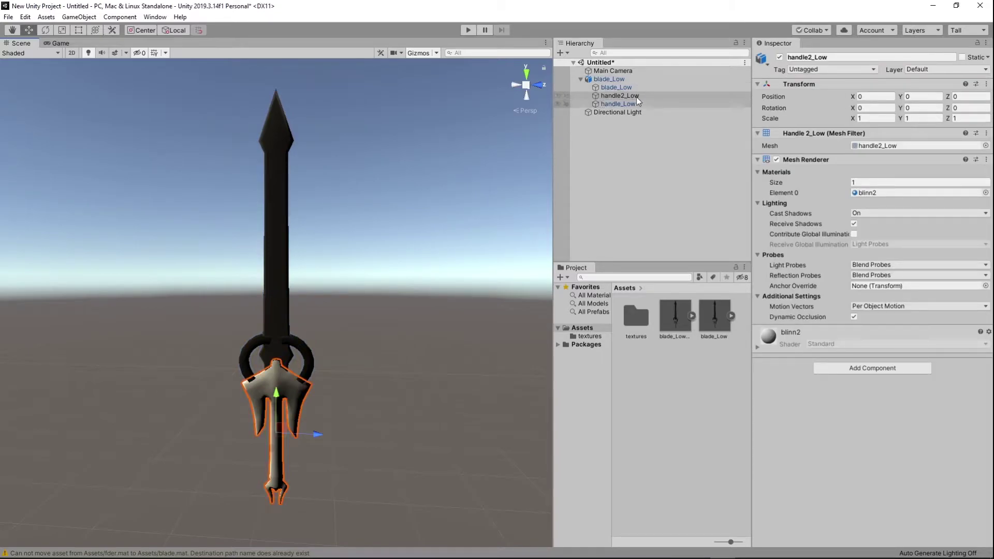
left_click(616, 96)
left_click(779, 57)
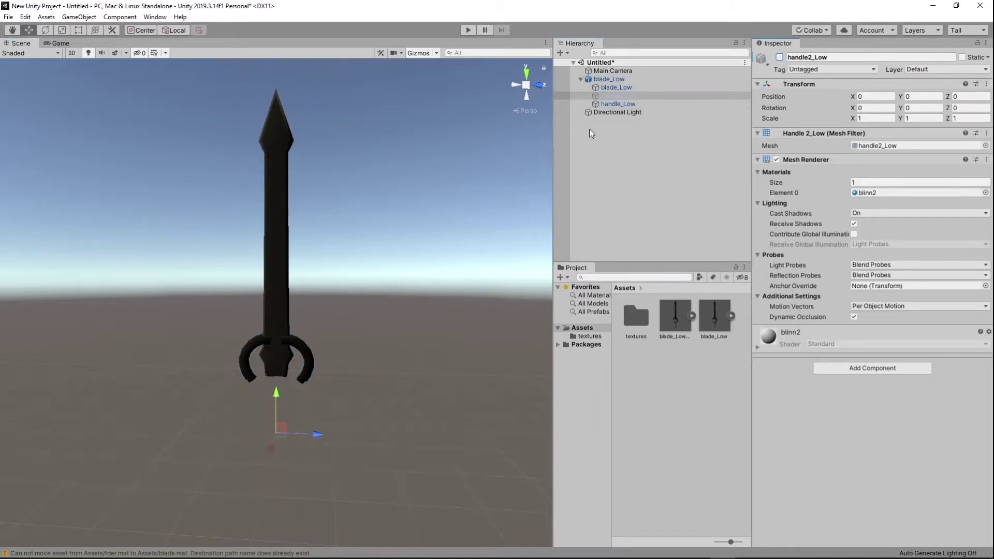
left_click(638, 104)
left_click(779, 57)
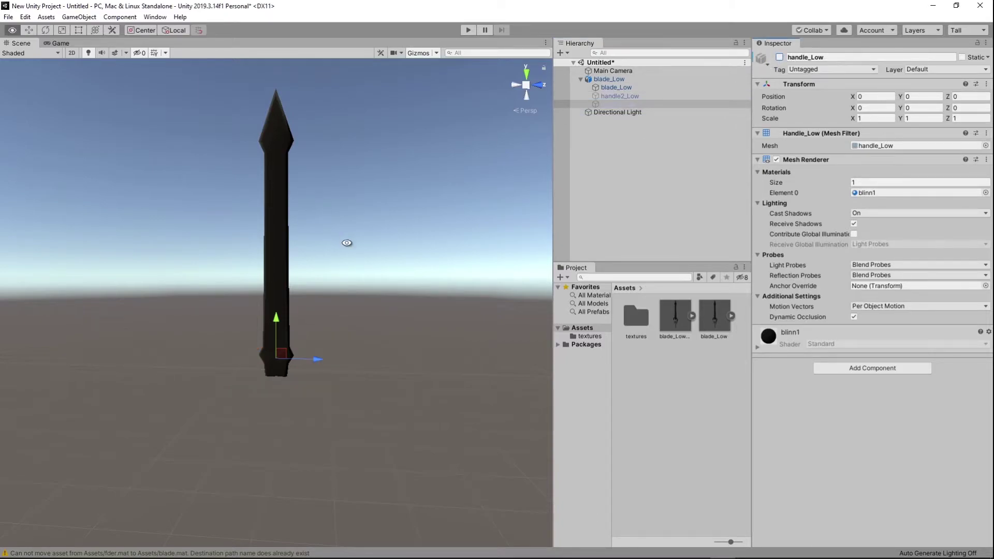
left_click(399, 258)
left_click_drag(382, 298, 378, 304, "alt")
middle_click_drag(356, 203, 332, 253)
left_click_drag(401, 284, 366, 278, "alt")
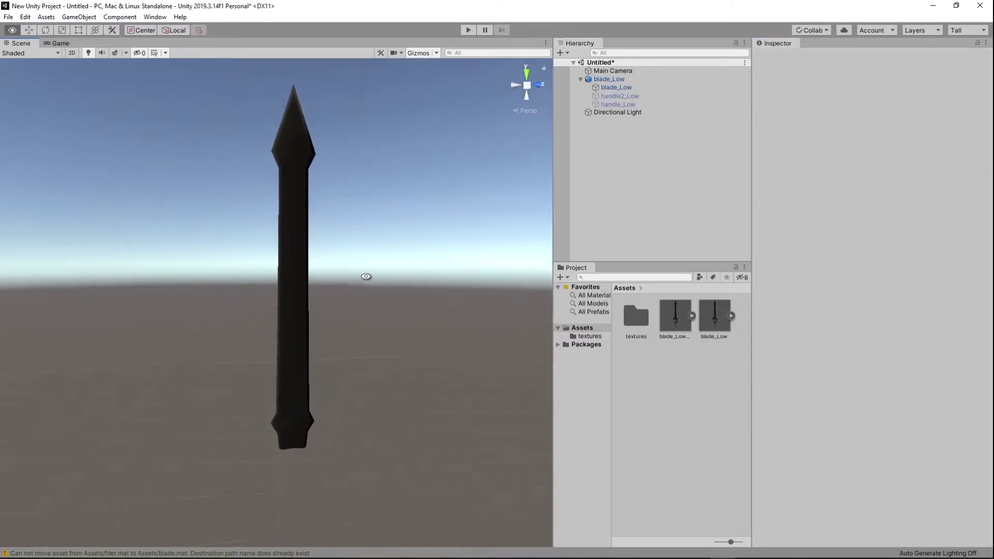
Create a new material in the Assets folder for the blade
left_click(287, 280)
middle_click_drag(379, 268, 341, 284)
left_click_drag(340, 284, 352, 283, "alt")
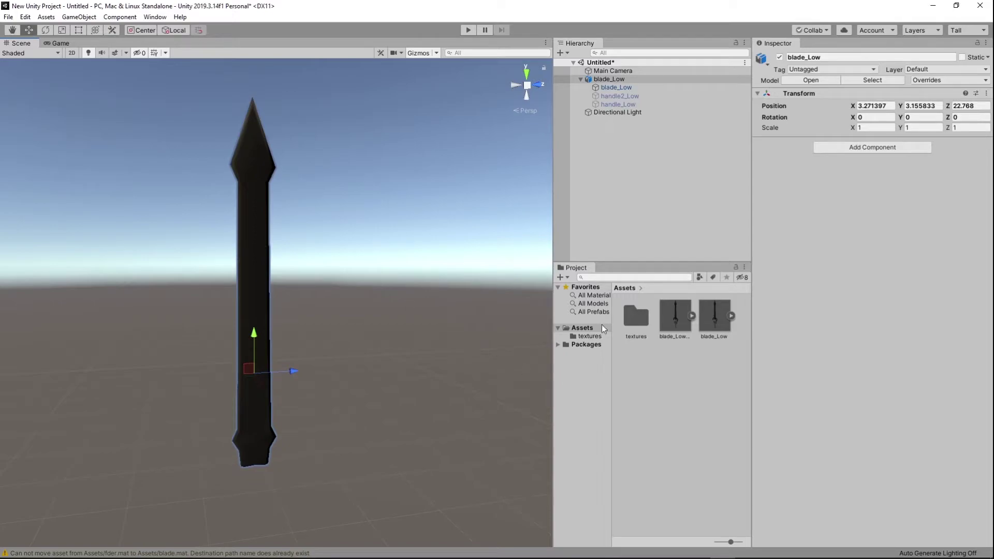
left_click(595, 296)
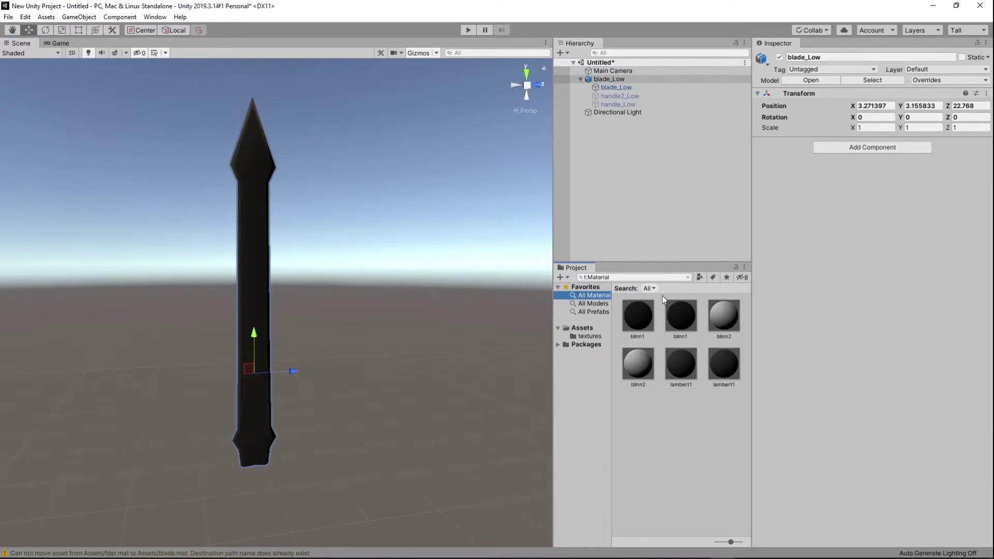
right_click(671, 400)
left_click(667, 440)
right_click(669, 443)
mouse_move(779, 185)
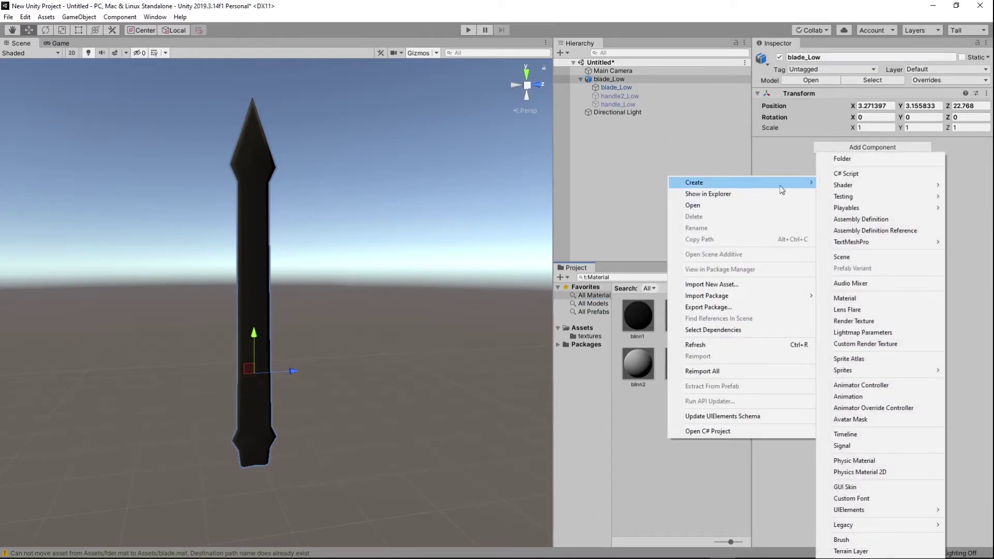
left_click(887, 298)
key("Return")
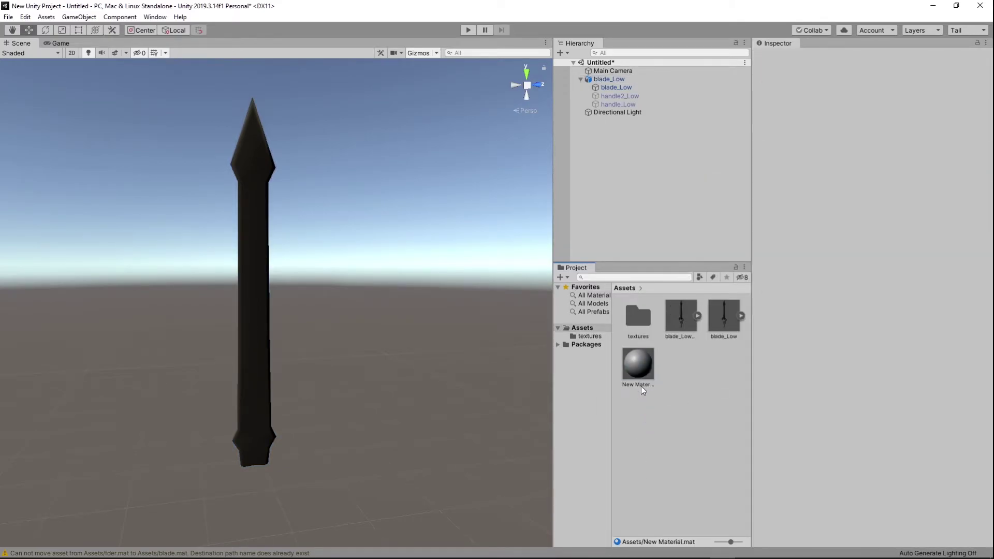
Rename the new material as blade
right_click(640, 386)
left_click(674, 175)
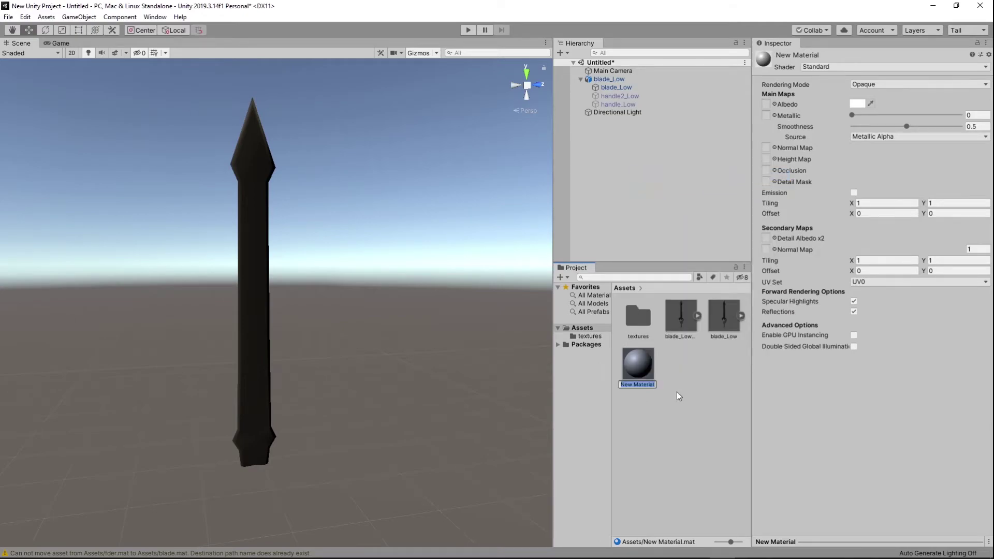
type("blade")
left_click(610, 378)
left_click(662, 448)
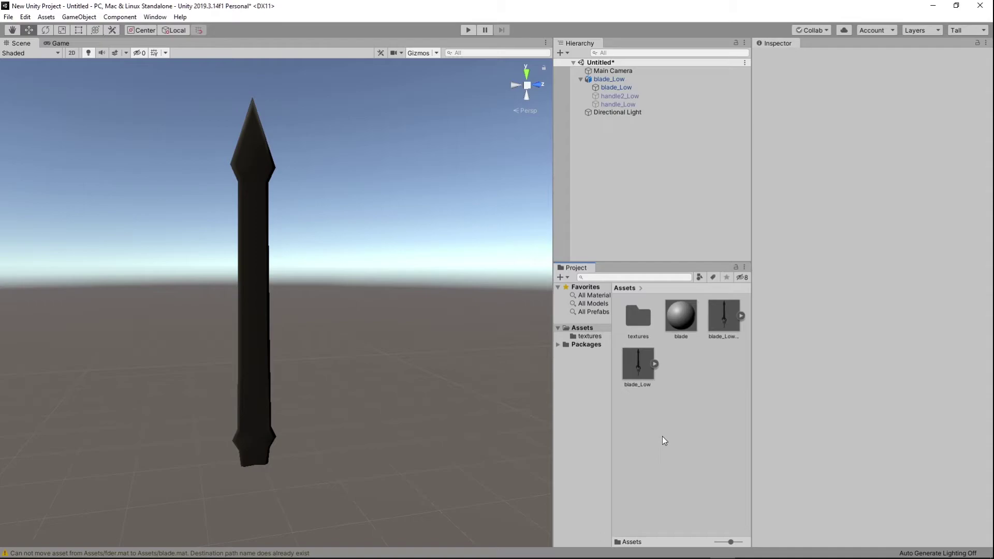
Import the blade_Low_lambert1 AlbedoTransparency, AO, MetallicSmoothness and Normal textures from the blade folder as new assets
right_click(663, 436)
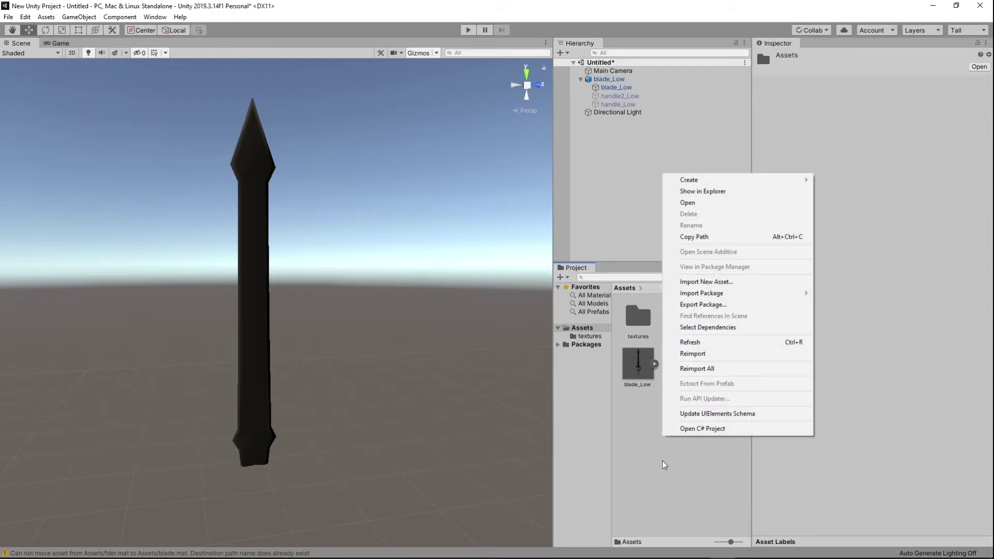
left_click(665, 463)
right_click(664, 449)
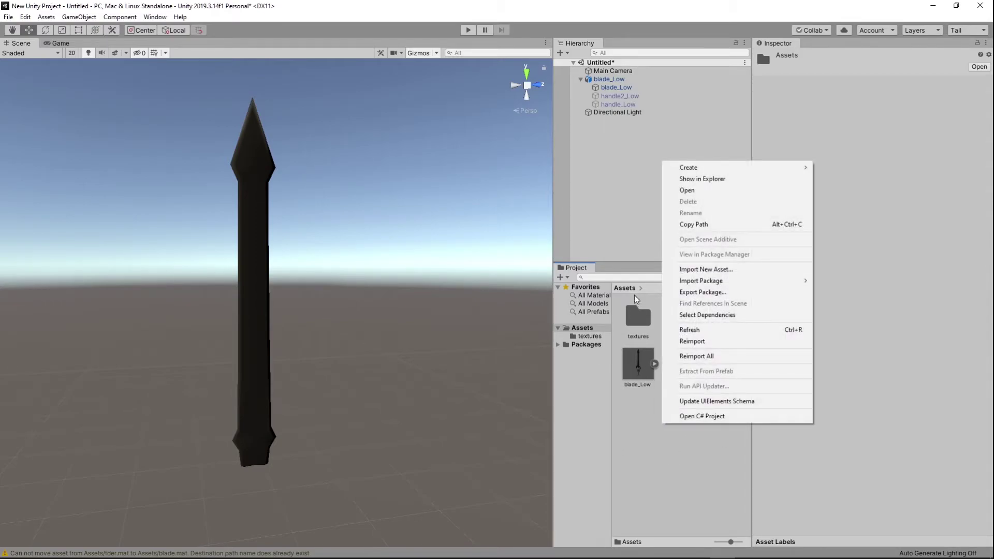
left_click(678, 502)
right_click(662, 443)
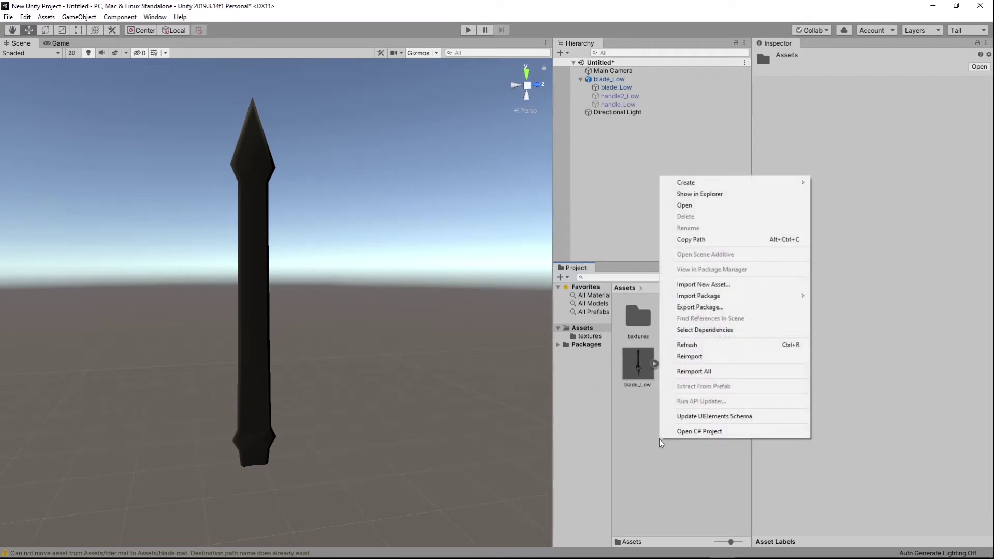
left_click(707, 285)
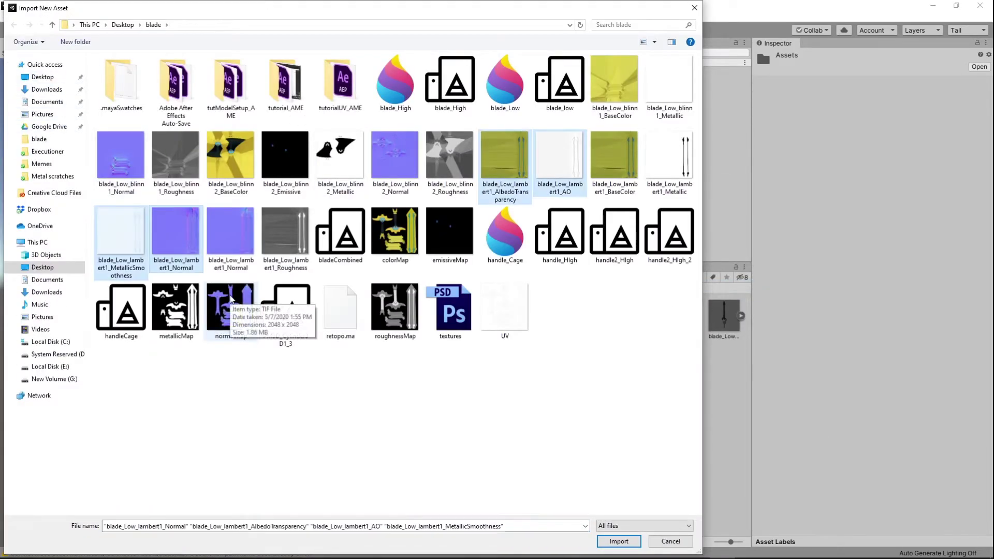
left_click(618, 541)
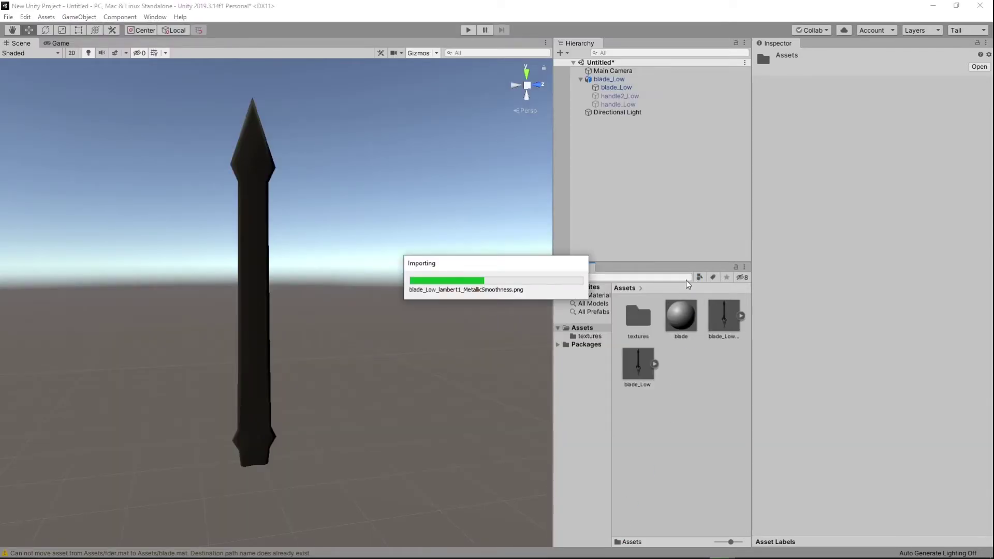
left_click(684, 476)
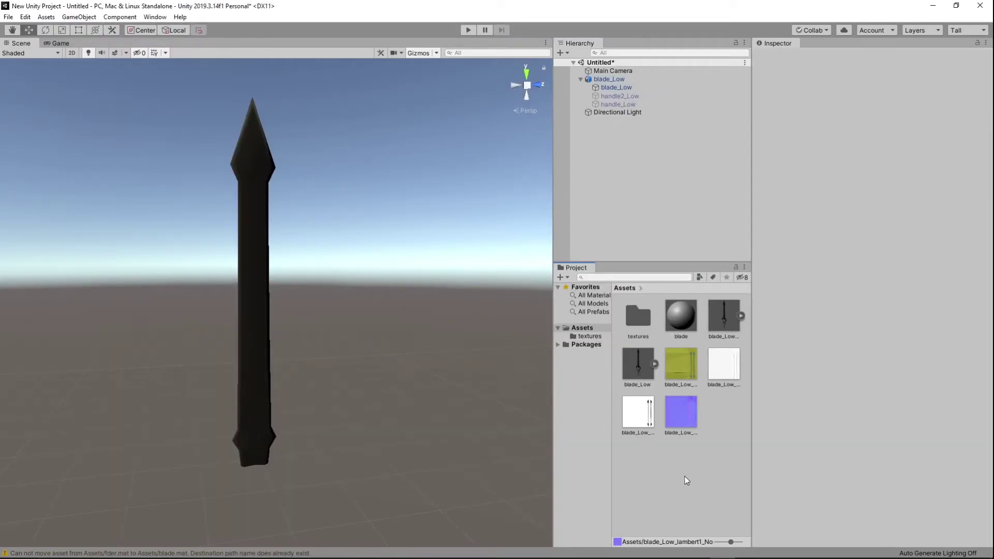
left_click(695, 413)
left_click(682, 460)
Apply the blade material to the blade mesh in the scene
left_click(258, 223)
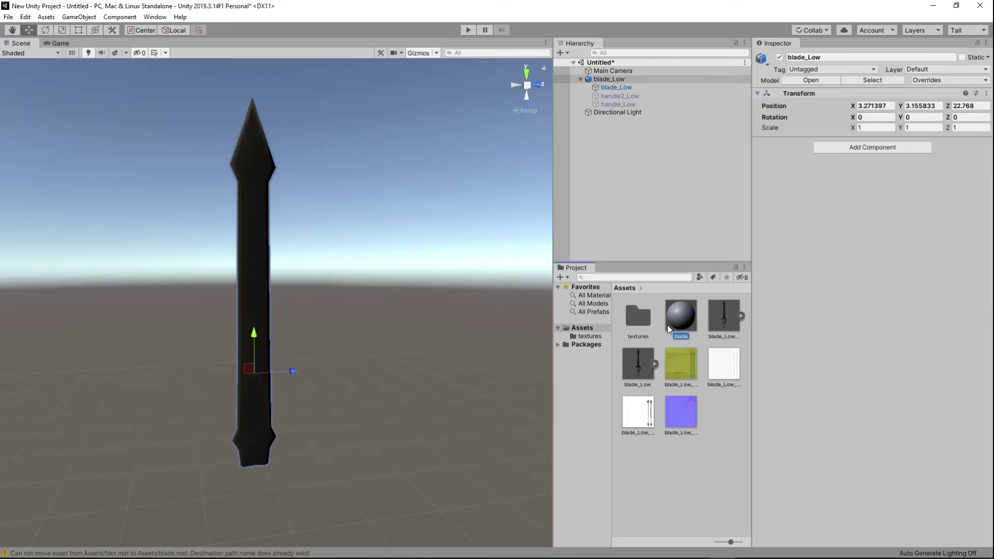
left_click(683, 328)
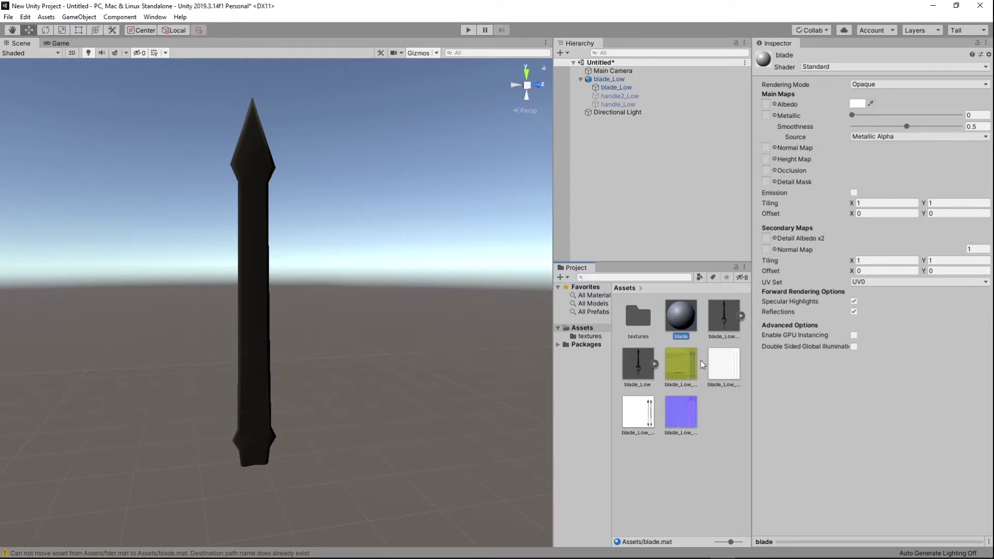
left_click_drag(680, 327, 248, 328)
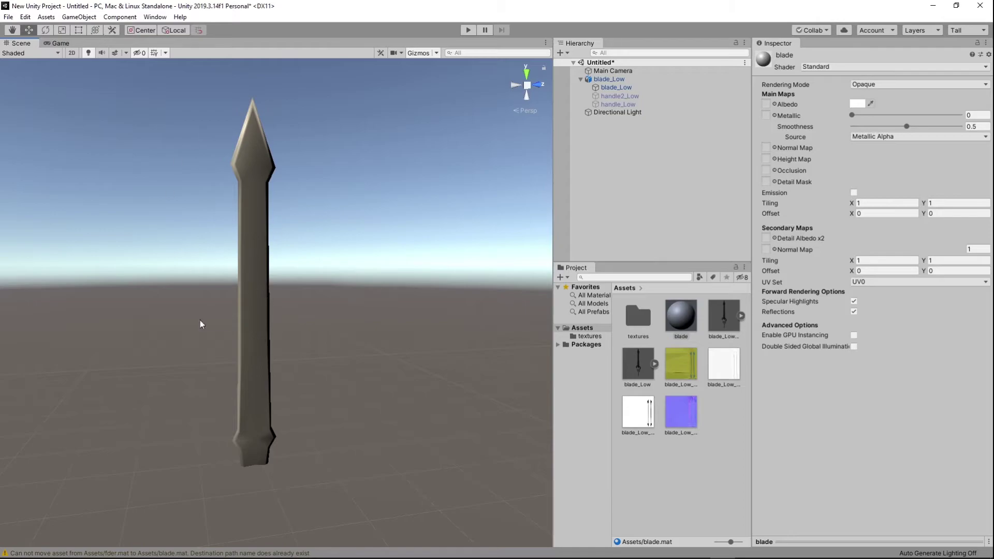
middle_click_drag(330, 280, 349, 239)
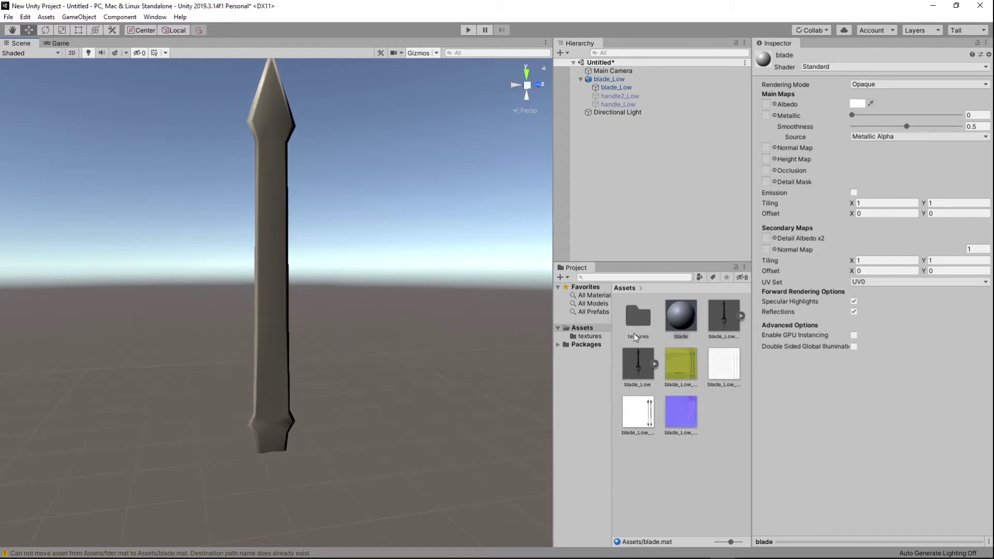
Set the texture type of blade_Low_lambert1_Normal to Normal map and apply the import settings
left_click(682, 425)
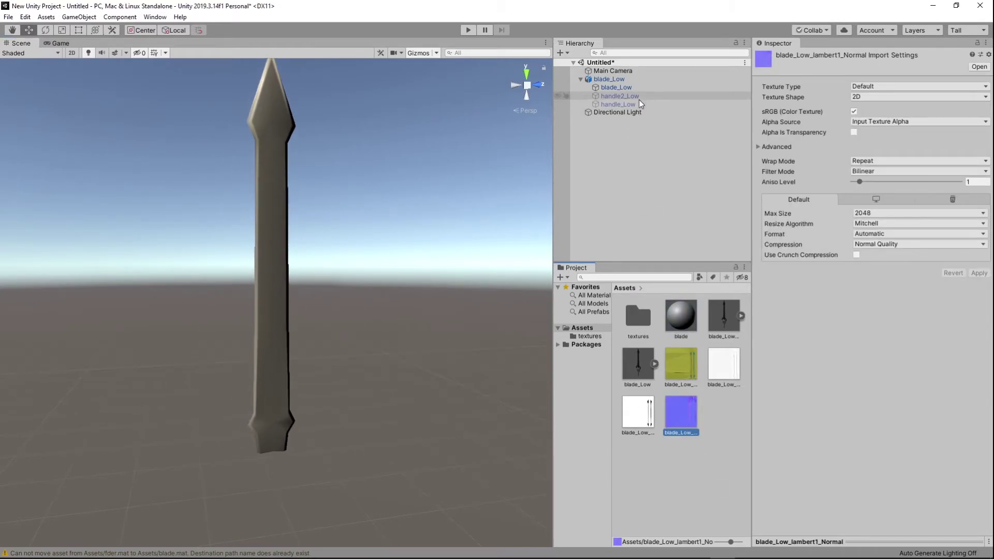
left_click(640, 413)
left_click(682, 366)
left_click(731, 365)
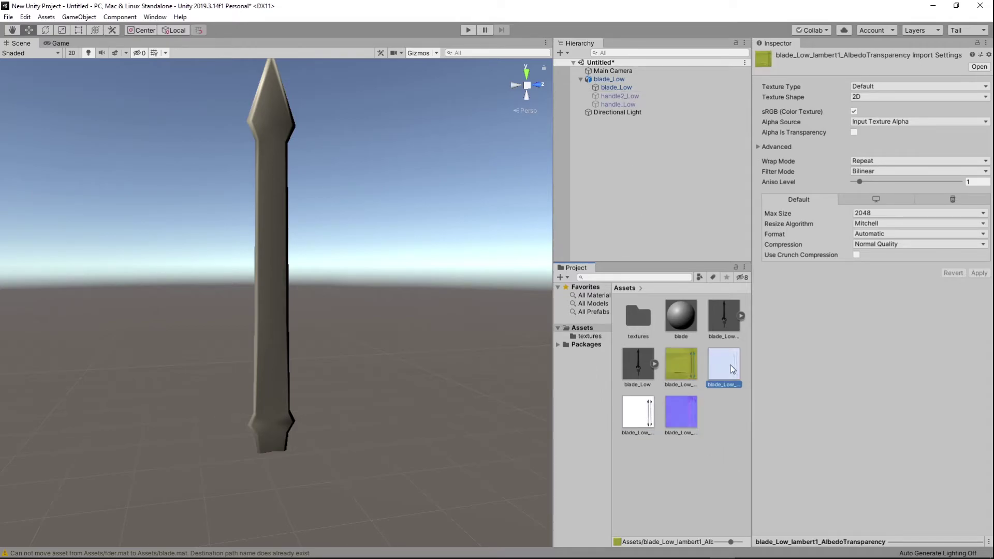
left_click(706, 392)
left_click(694, 428)
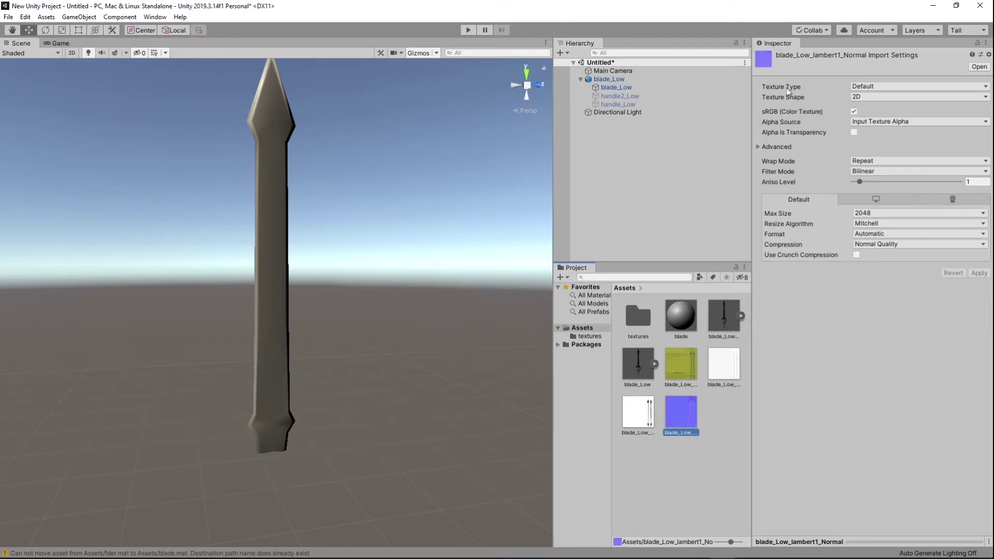
left_click(896, 91)
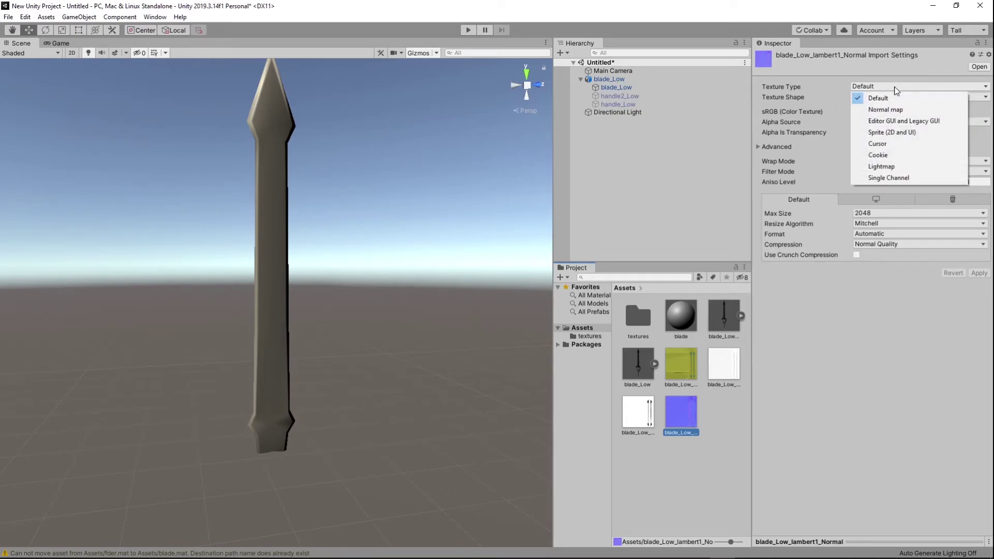
left_click(895, 108)
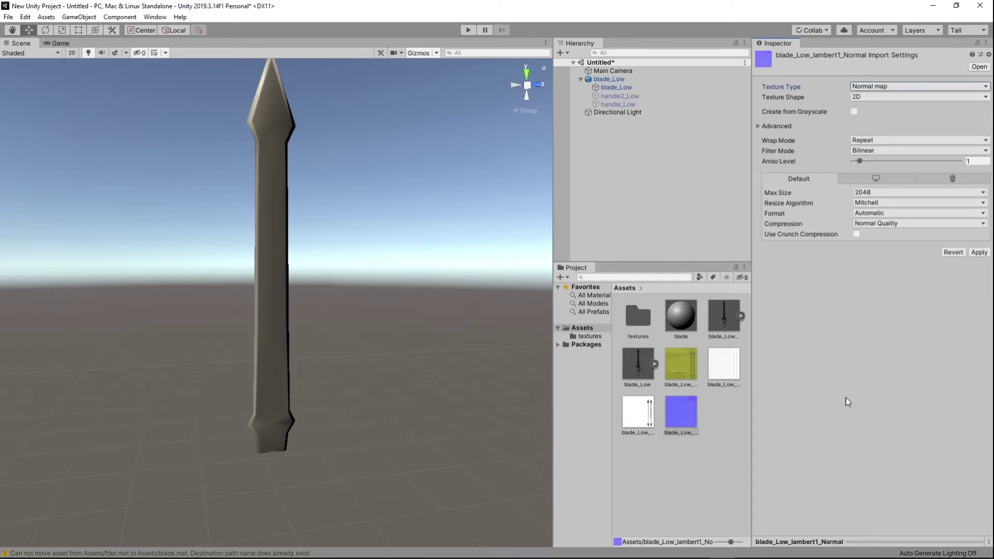
left_click(701, 445)
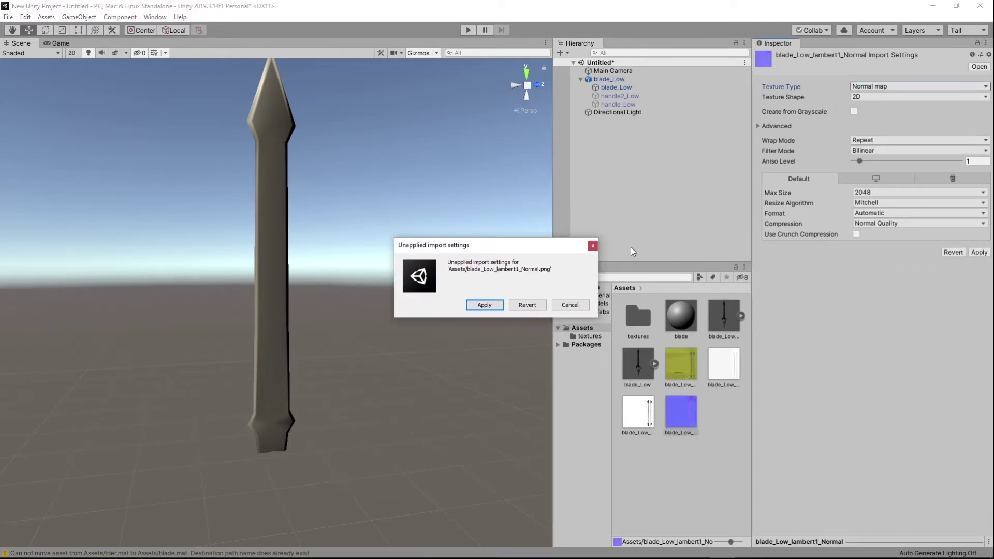
left_click(481, 304)
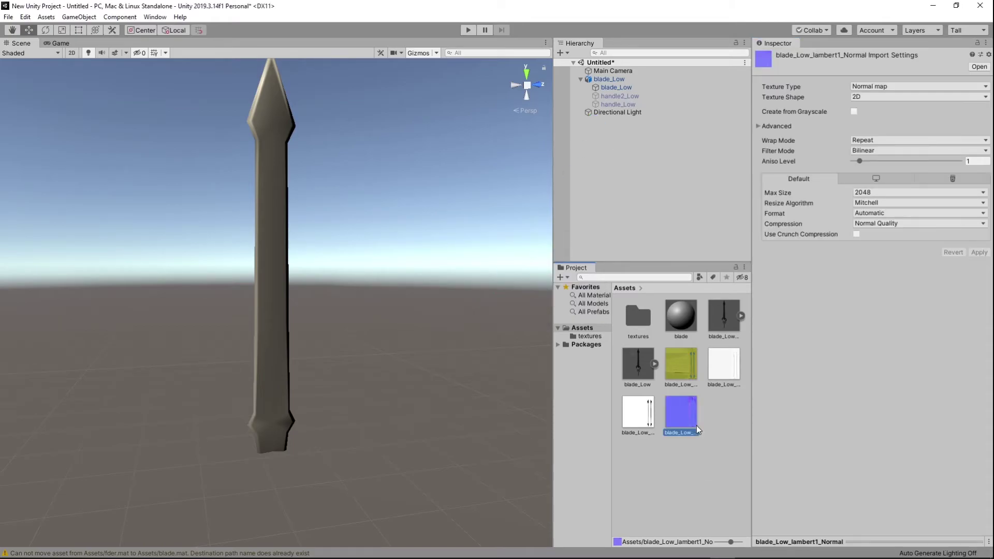
Assign the blade_Low_lambert1_AlbedoTransparency texture to the Albedo map of the blade material
left_click(722, 368)
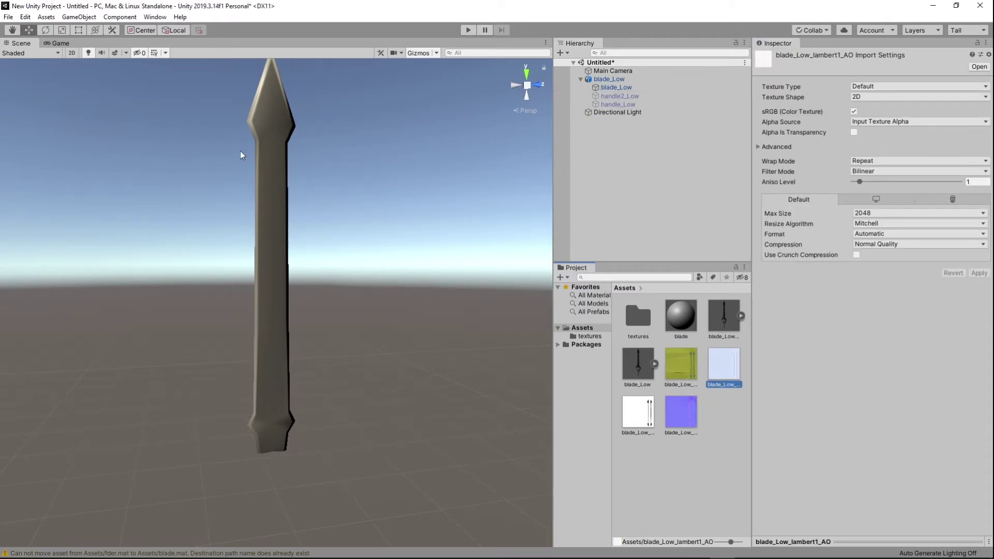
left_click(272, 147)
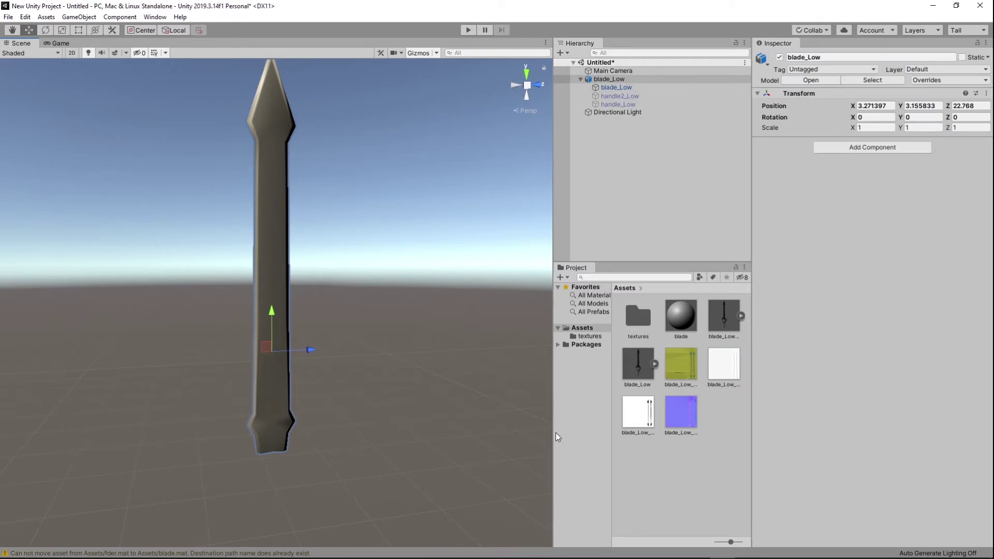
left_click(680, 316)
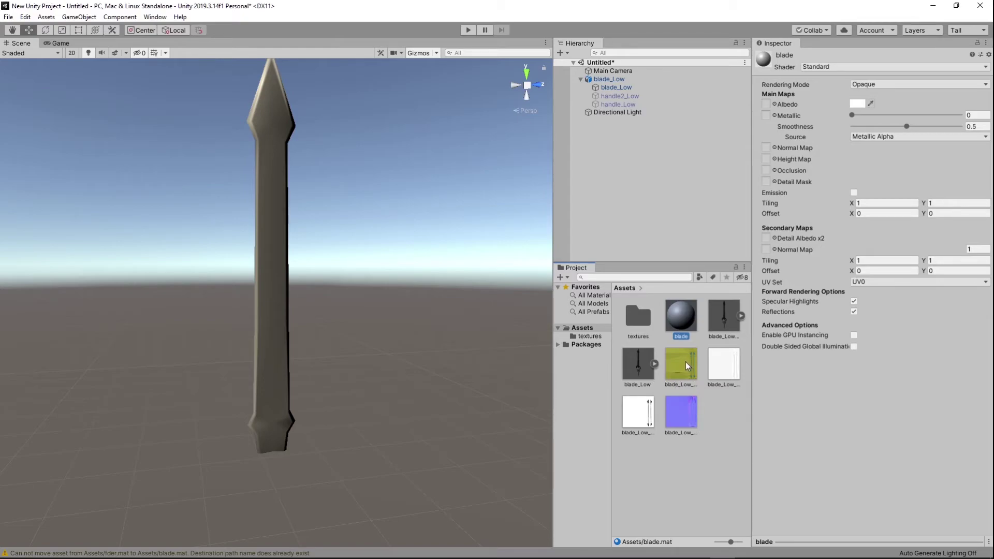
left_click_drag(685, 362, 766, 104)
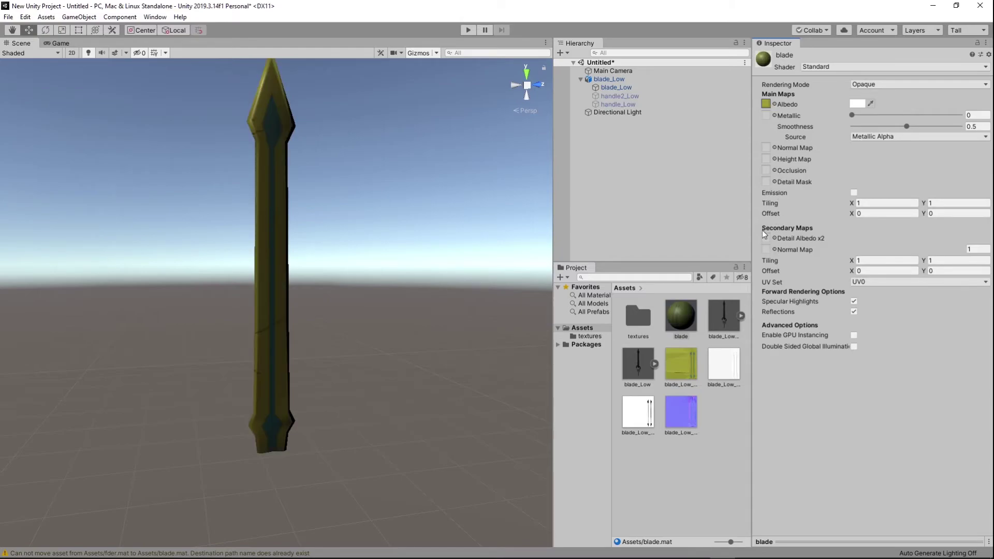
right_click_drag(406, 362, 423, 334)
key("w")
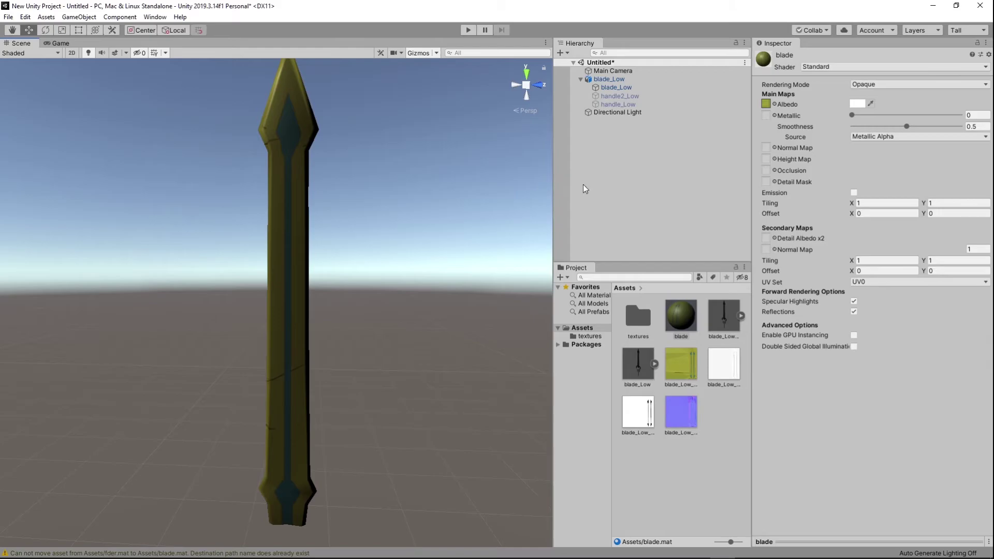
Set the Directional Light's intensity to 4
left_click(623, 113)
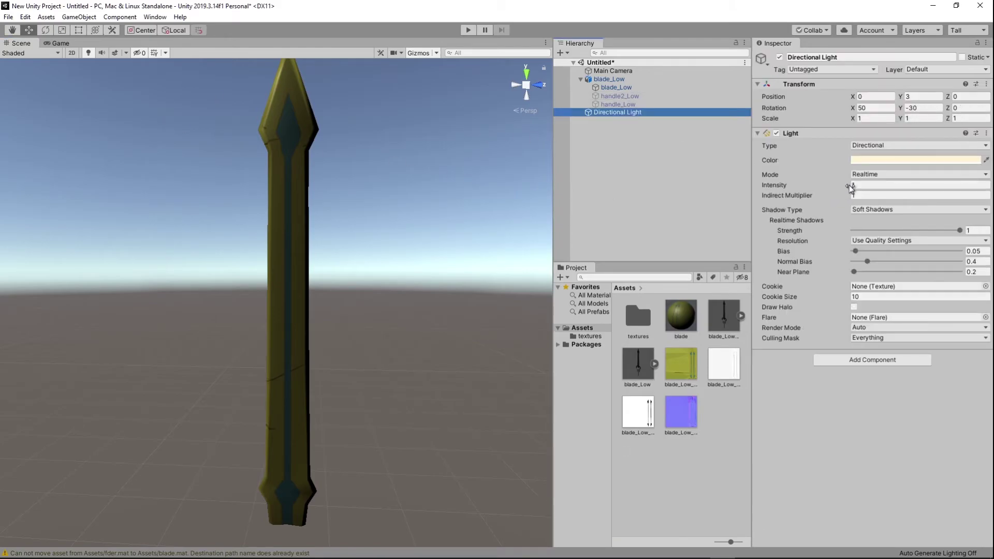
left_click(862, 185)
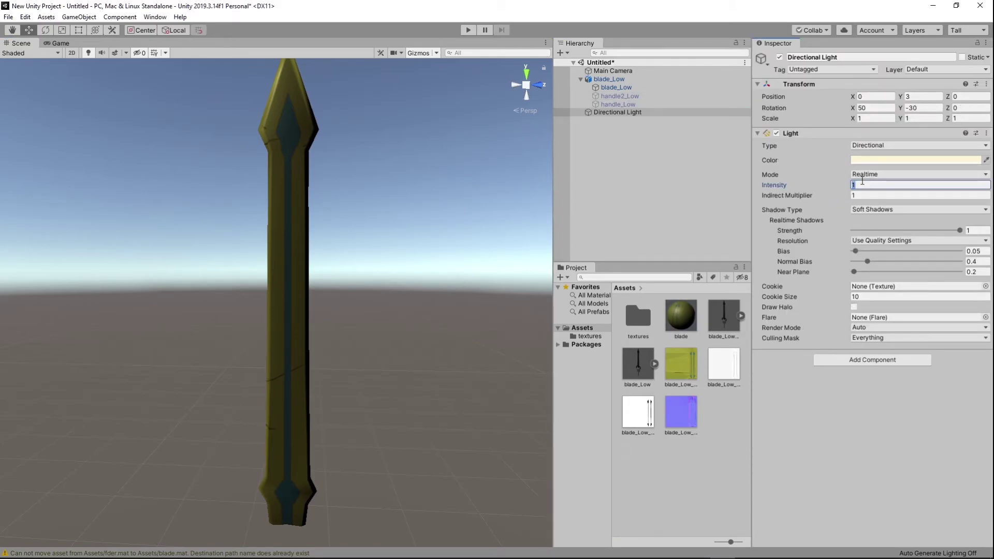
type("5")
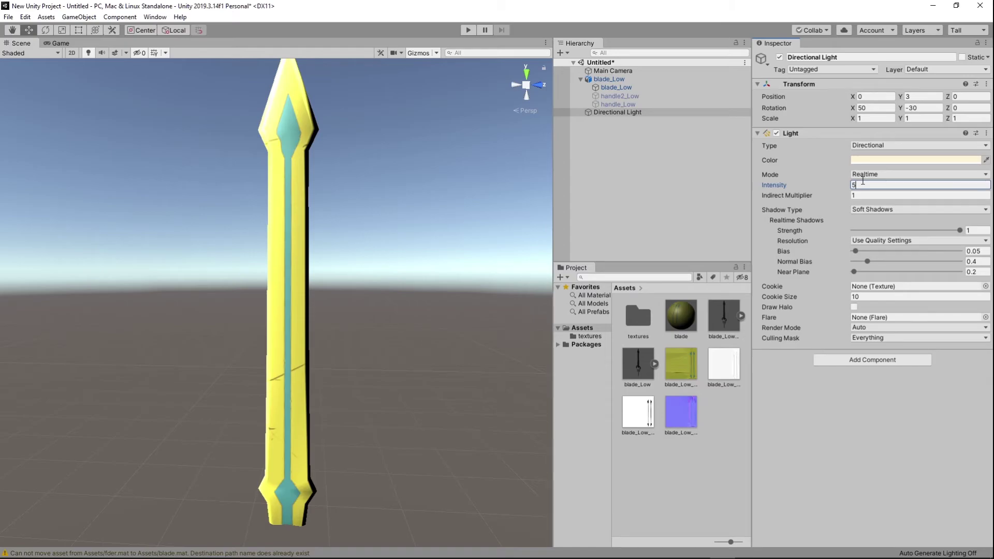
key("BackSpace")
type("4")
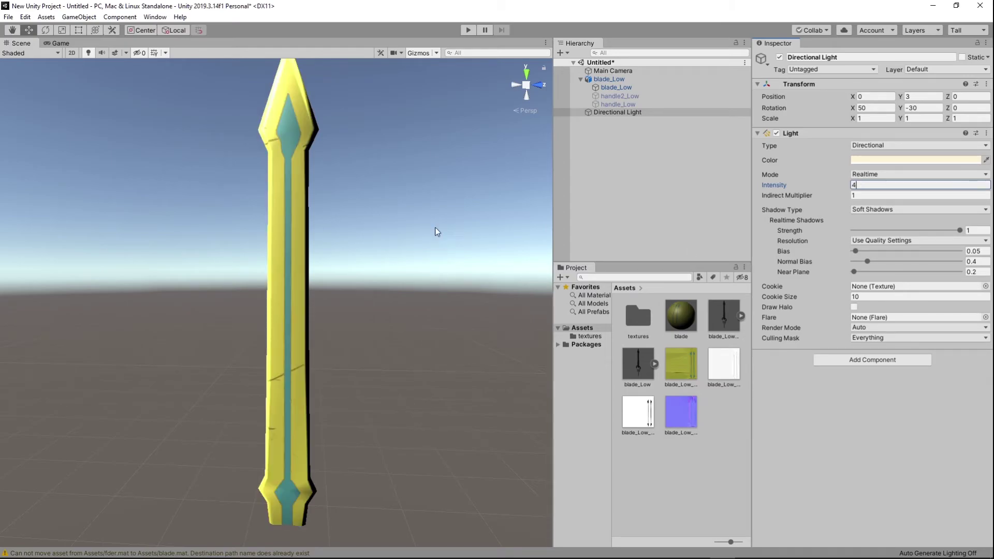
Assign the blade_Low_lambert1_Normal texture to the Normal Map of the blade material
left_click(632, 88)
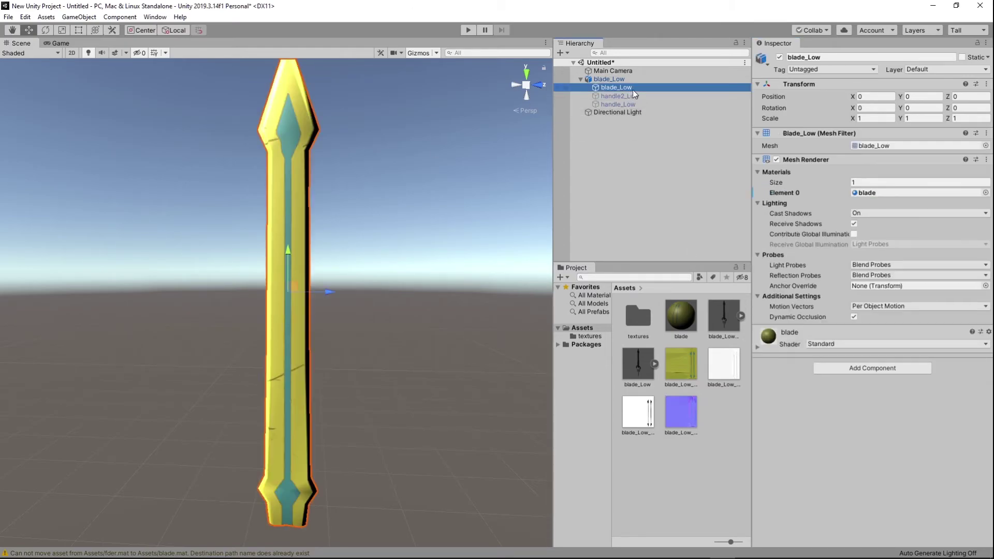
left_click(327, 208)
left_click(300, 205)
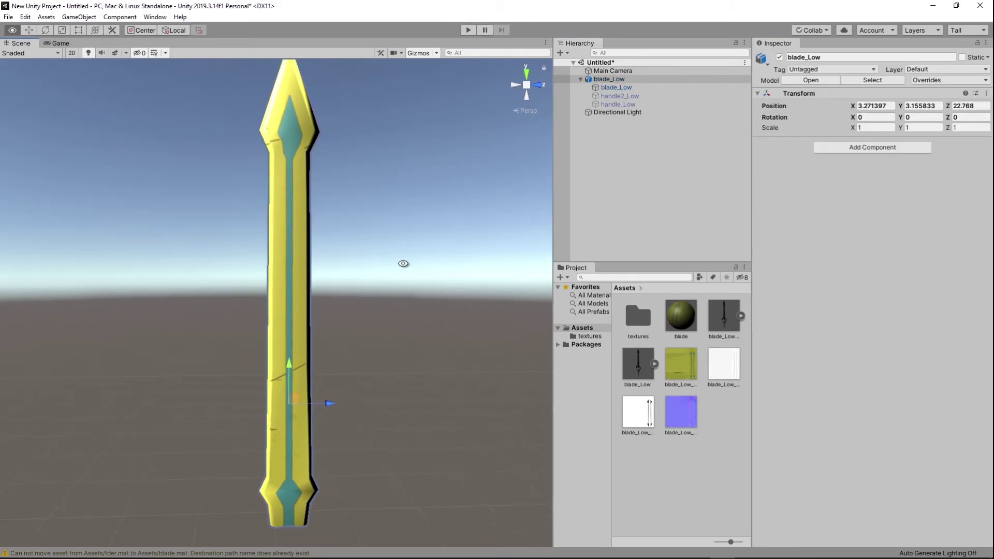
left_click(675, 305)
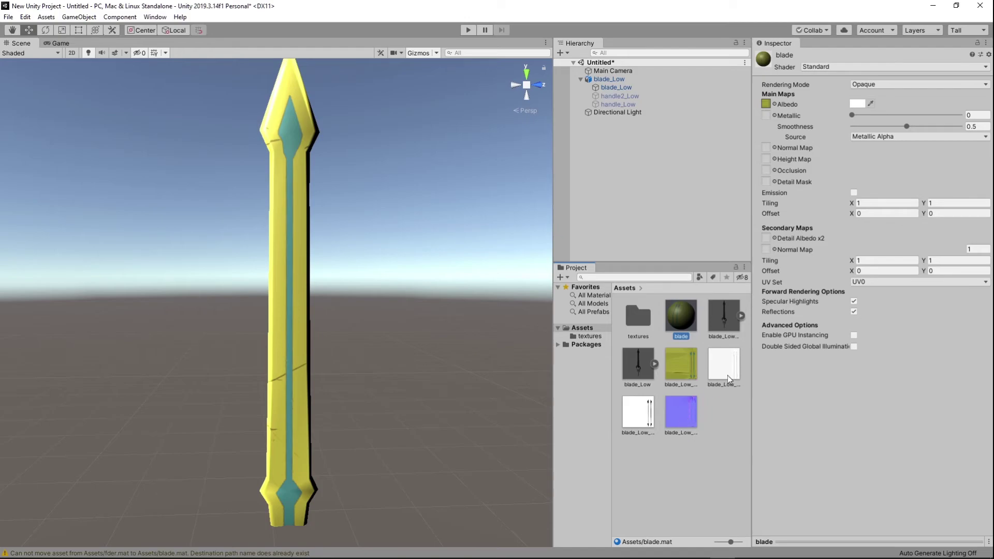
left_click_drag(680, 411, 767, 148)
left_click_drag(479, 374, 489, 367, "alt")
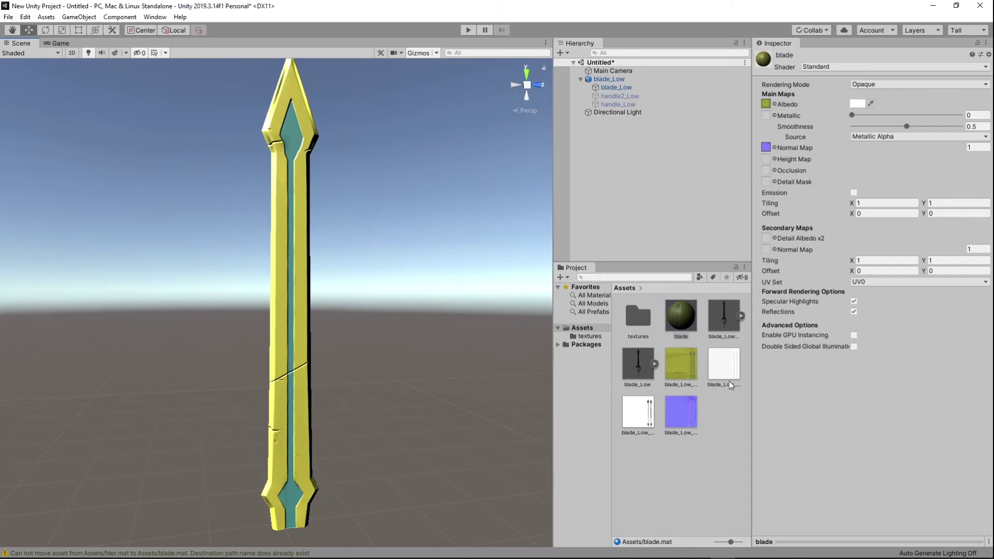
Assign the blade's metallic texture to the blade material's Metallic map and its ambient occlusion texture to the Occlusion map
left_click_drag(640, 428, 767, 117)
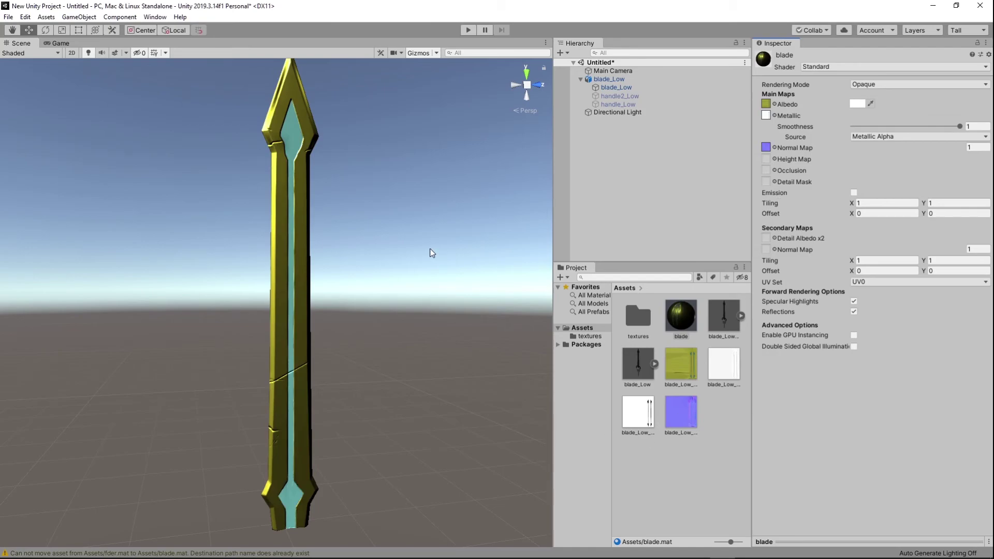
left_click_drag(431, 253, 440, 286, "alt")
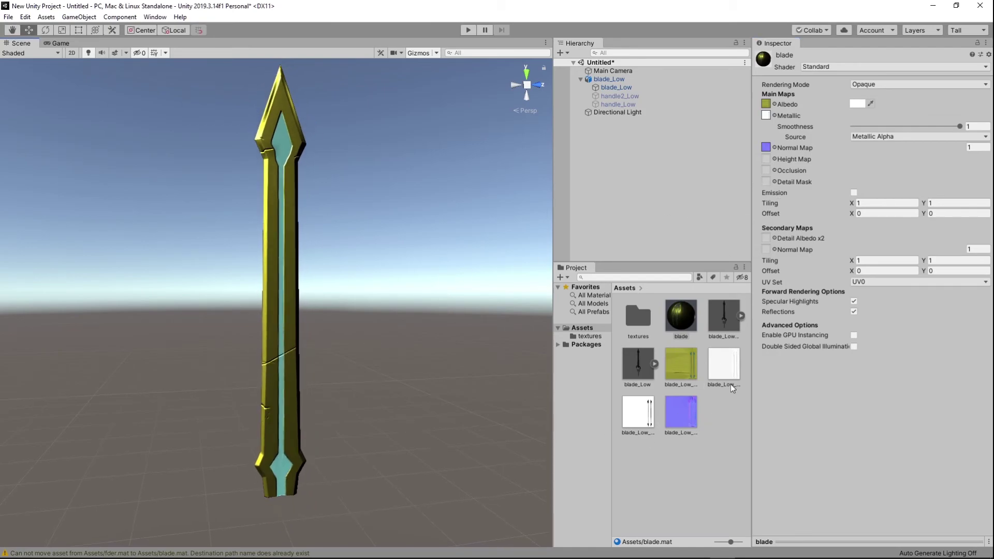
left_click_drag(728, 383, 769, 173)
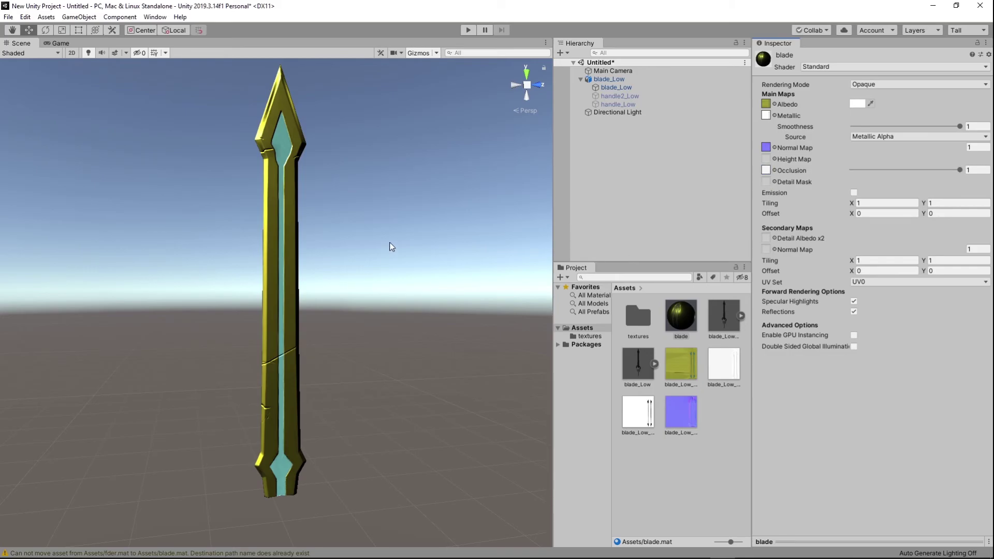
left_click(392, 273)
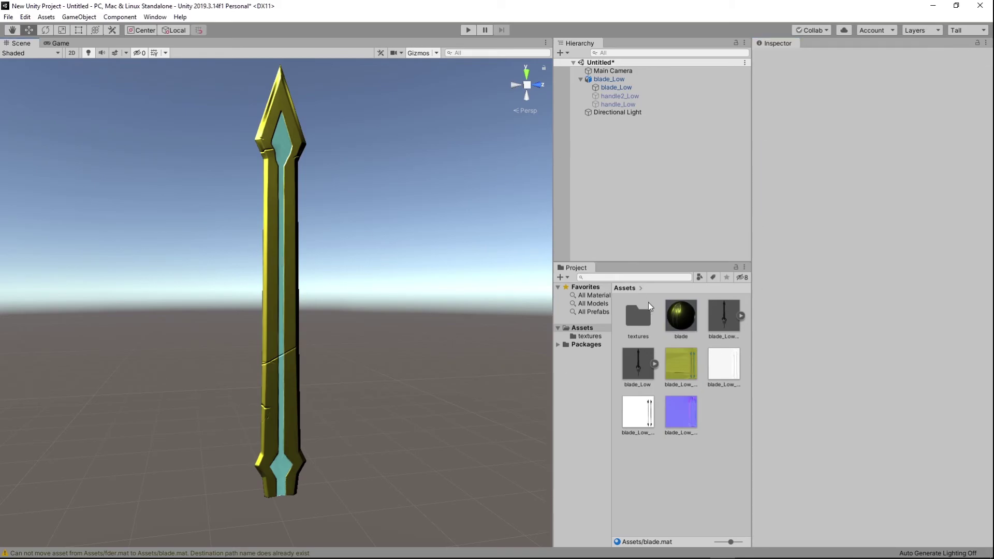
Examine the blade's tip, cracks, edges and base in the scene from several angles with the blade material's maps applied
left_click(686, 321)
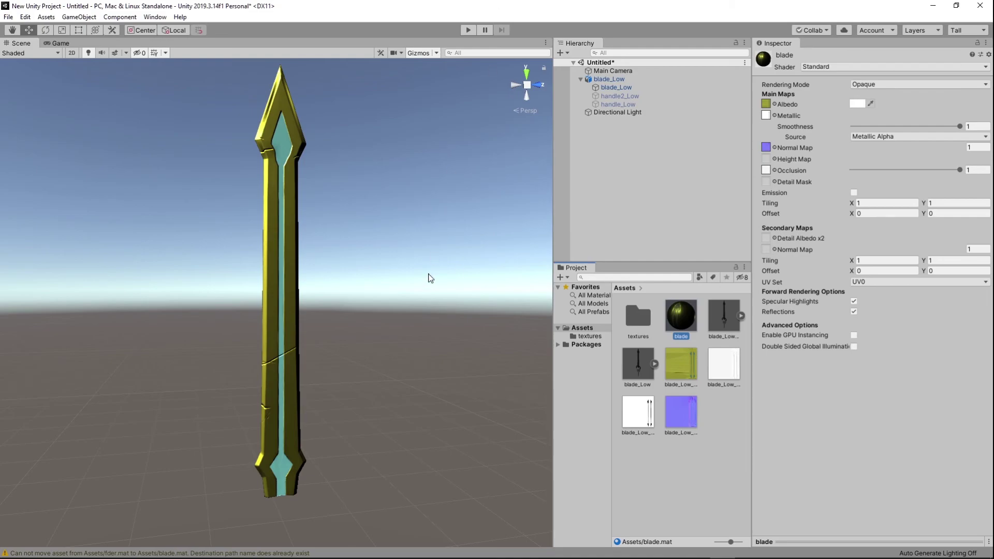
left_click_drag(443, 311, 361, 257, "alt")
scroll(355, 317, "up", 6)
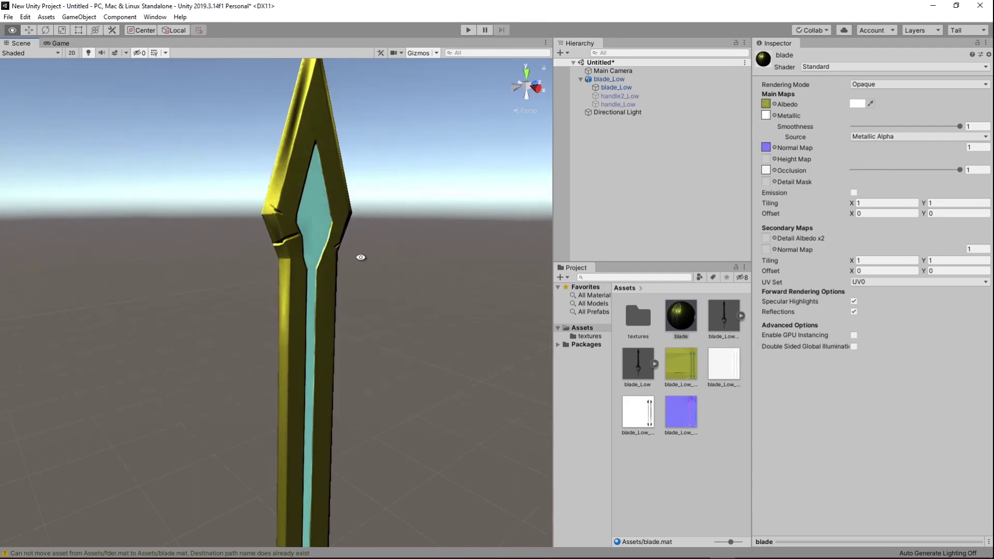
middle_click_drag(355, 188, 351, 269)
left_click_drag(333, 202, 251, 212, "alt")
left_click_drag(319, 333, 279, 361, "alt")
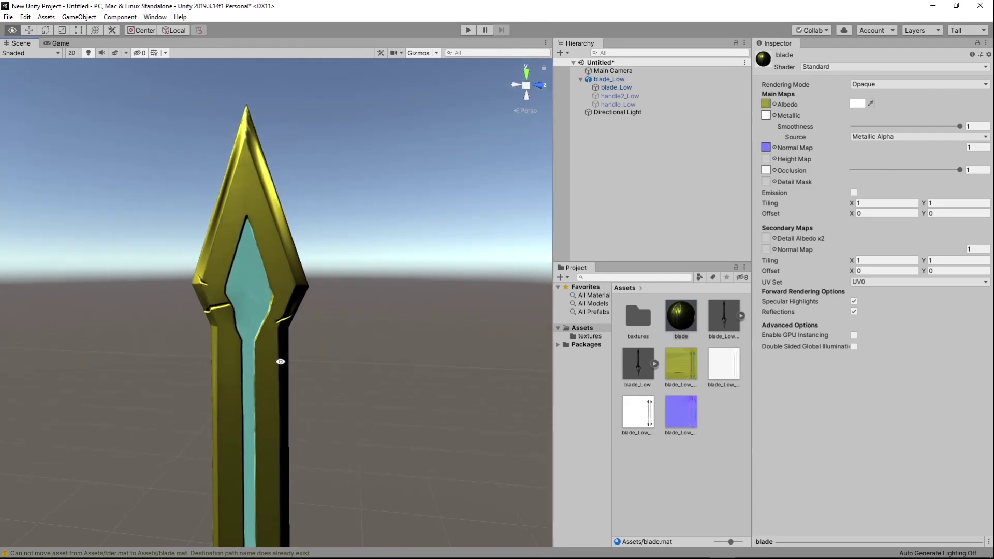
middle_click_drag(279, 362, 290, 226)
left_click_drag(250, 243, 269, 205, "alt")
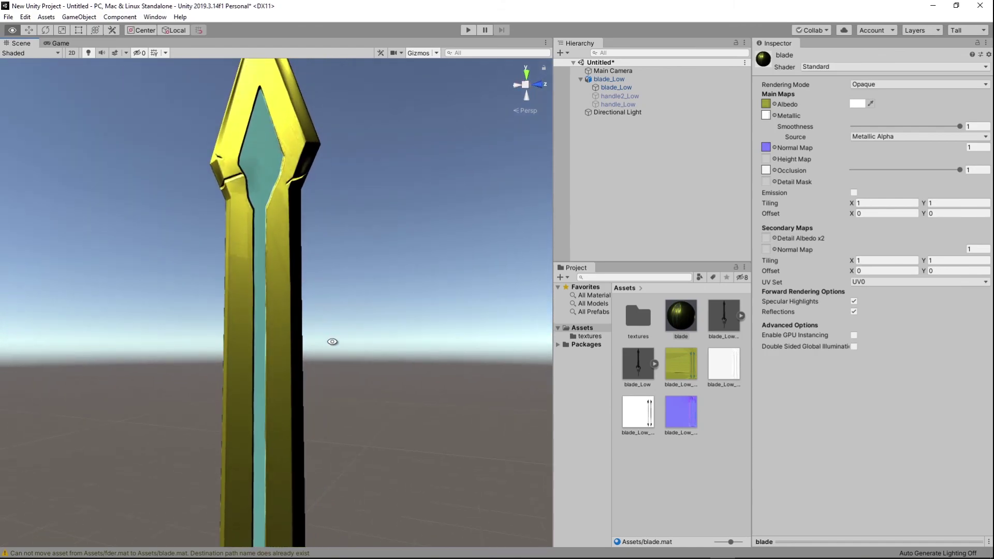
middle_click_drag(333, 342, 311, 128)
scroll(298, 145, "down", 8)
middle_click_drag(328, 372, 316, 331)
left_click_drag(323, 239, 369, 226, "alt")
right_click_drag(376, 254, 443, 480, "alt")
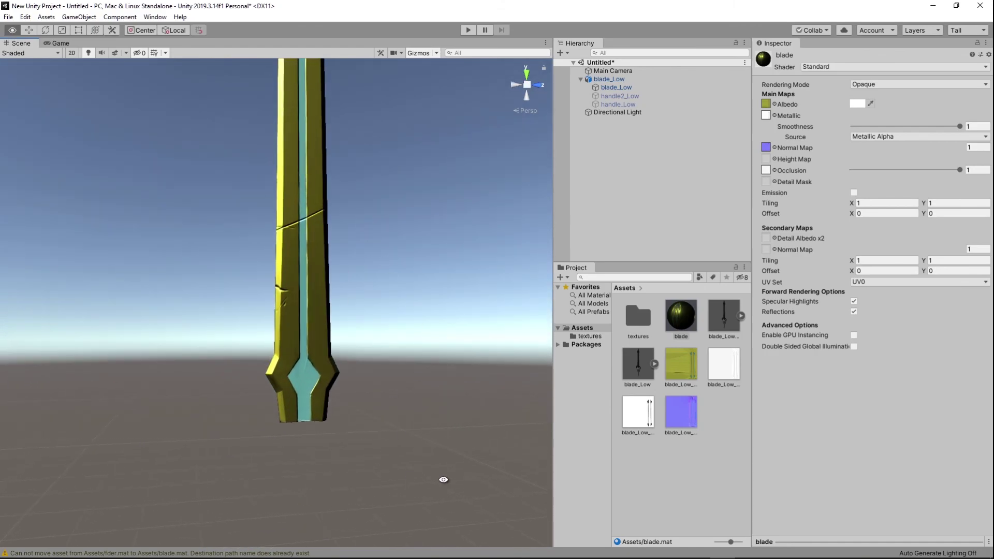
left_click_drag(359, 344, 288, 360, "alt")
middle_click_drag(319, 261, 312, 364)
right_click_drag(313, 364, 303, 305, "alt")
left_click_drag(298, 308, 334, 306, "alt")
middle_click_drag(334, 307, 332, 202)
right_click_drag(342, 311, 411, 512, "alt")
left_click_drag(370, 372, 426, 348, "alt")
middle_click_drag(413, 233, 380, 399)
right_click_drag(381, 399, 332, 304, "alt")
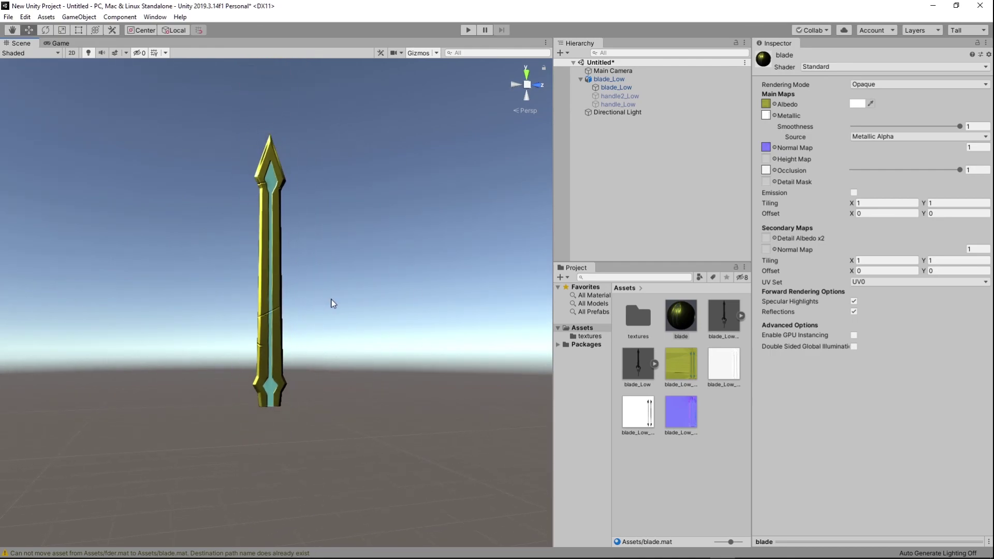
mouse_move(333, 304)
left_mouse_down("alt")
mouse_move(375, 300)
mouse_move(330, 300)
left_mouse_up("alt")
middle_click_drag(315, 343, 322, 368)
right_click_drag(293, 366, 361, 366, "alt")
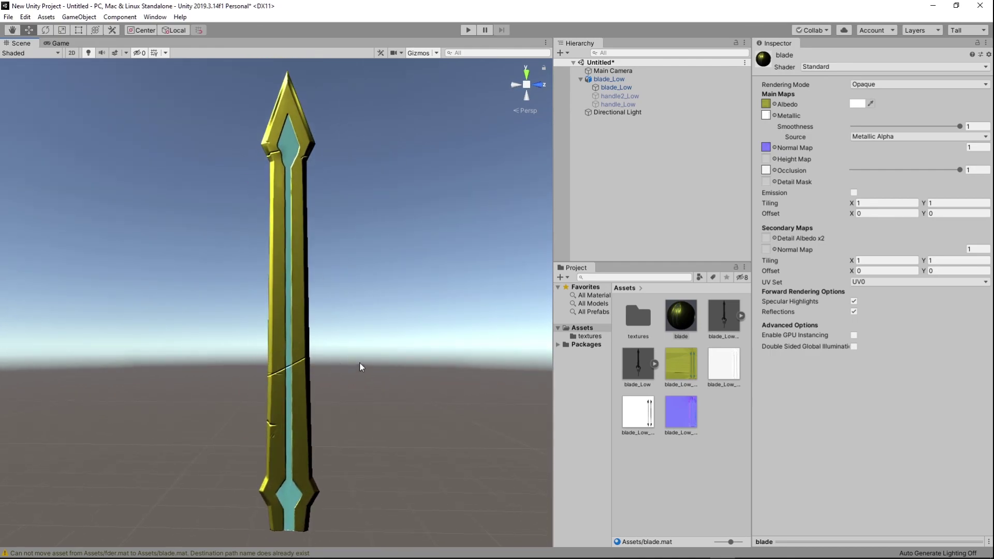